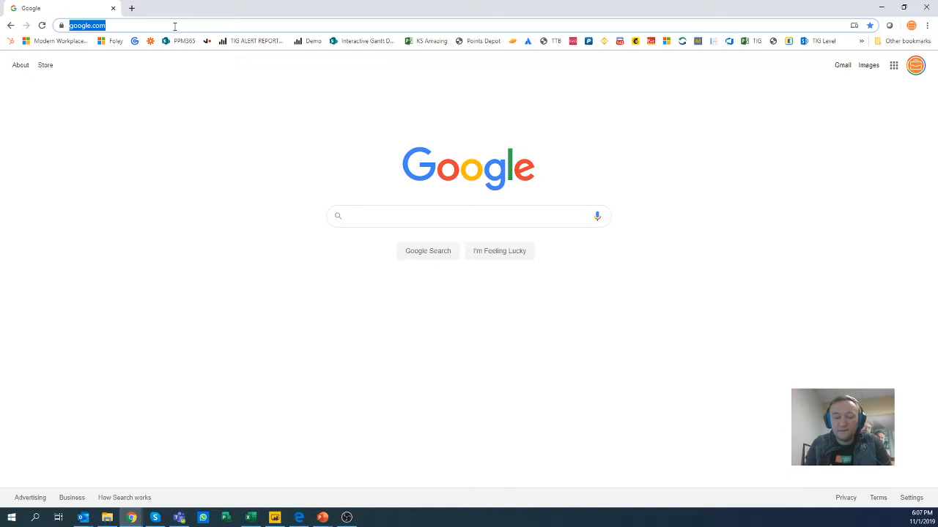
# - Open the Microsoft Project home page at project.microsoft.com
pyautogui.write('project.')
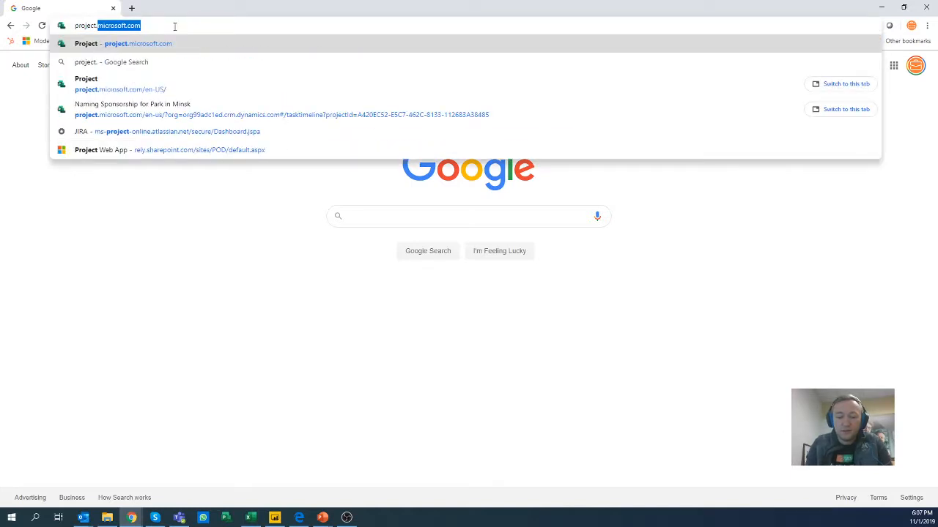
pyautogui.write('micro')
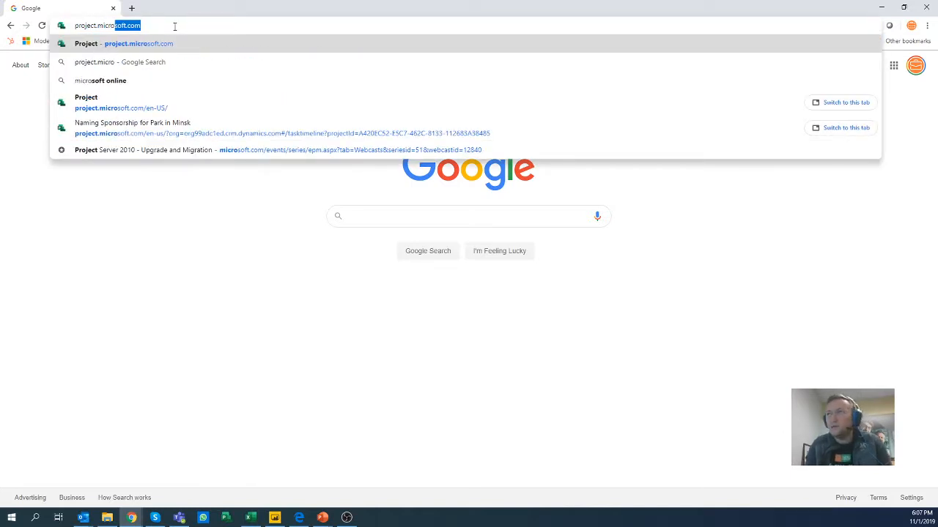
pyautogui.press('Return')
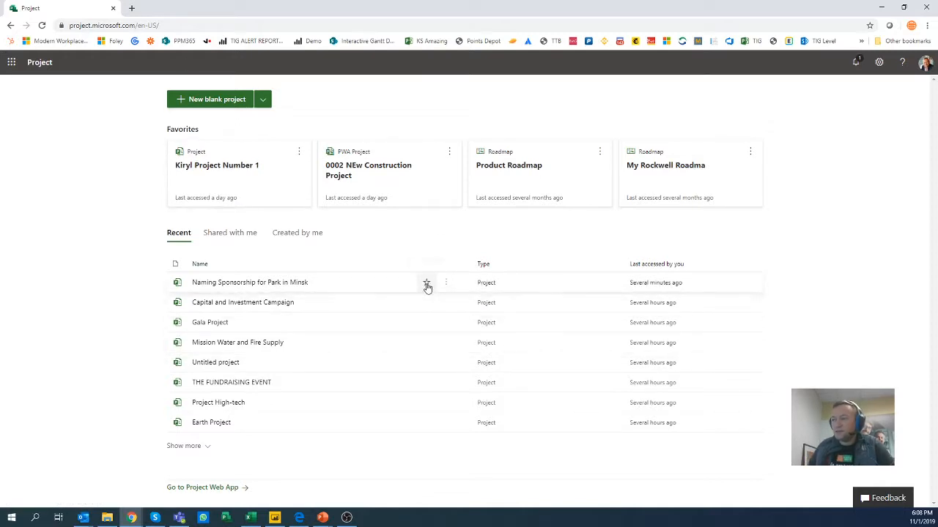
# - Add the projects Naming Sponsorship for Park in Minsk and Capital and Investment Campaign to the favorites
pyautogui.click(426, 283)
pyautogui.click(427, 355)
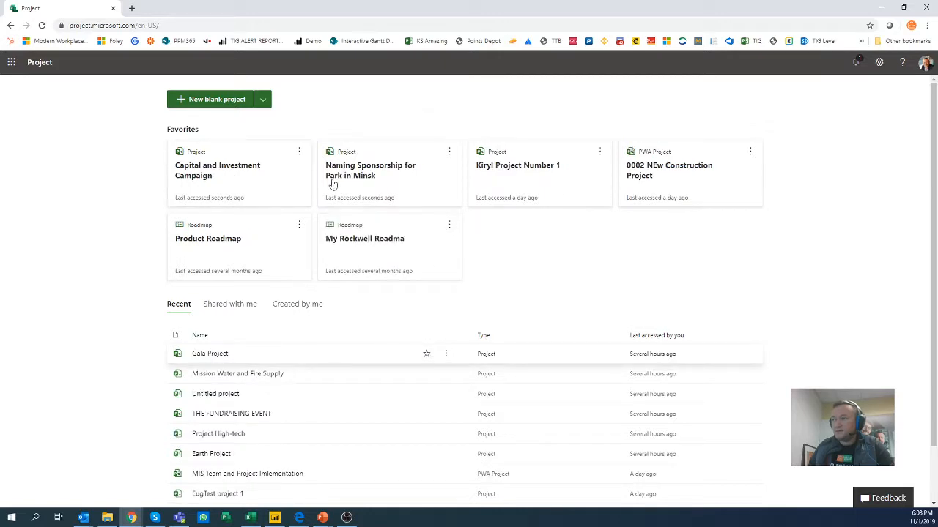
pyautogui.moveTo(324, 176); pyautogui.dragTo(305, 184)
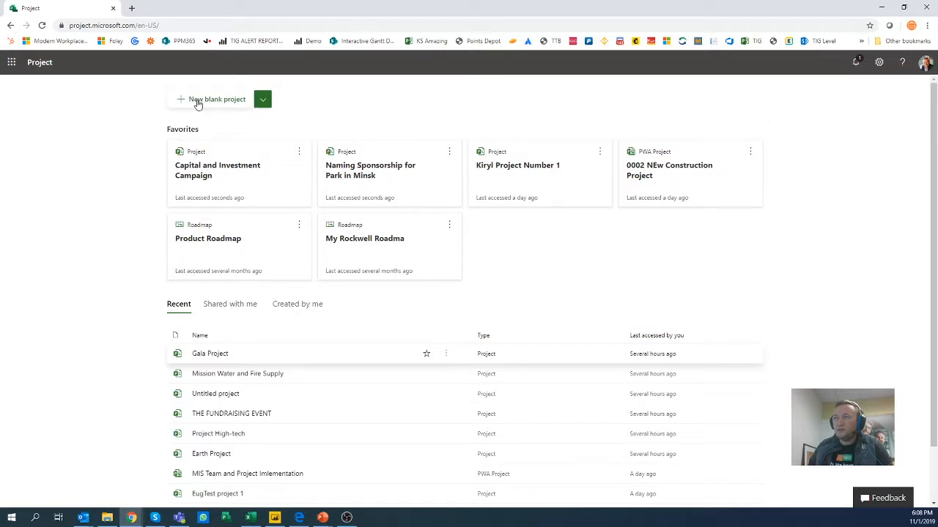
# - Create a new blank project and name it "My New Project for the Web"
pyautogui.click(217, 103)
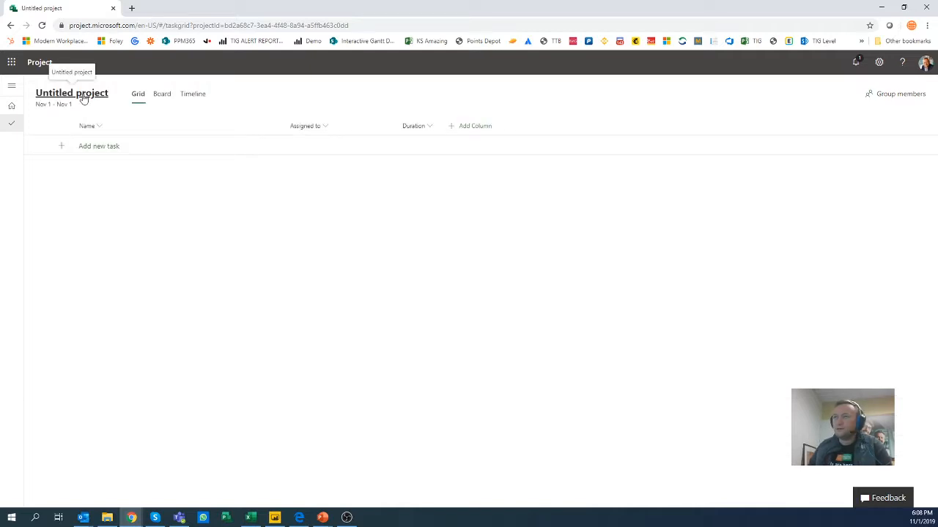
pyautogui.click(82, 99)
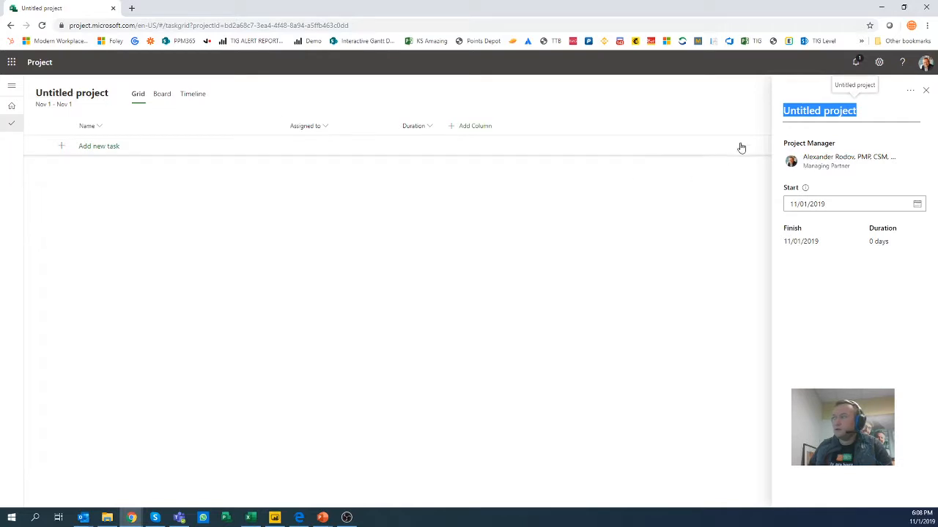
pyautogui.write('M')
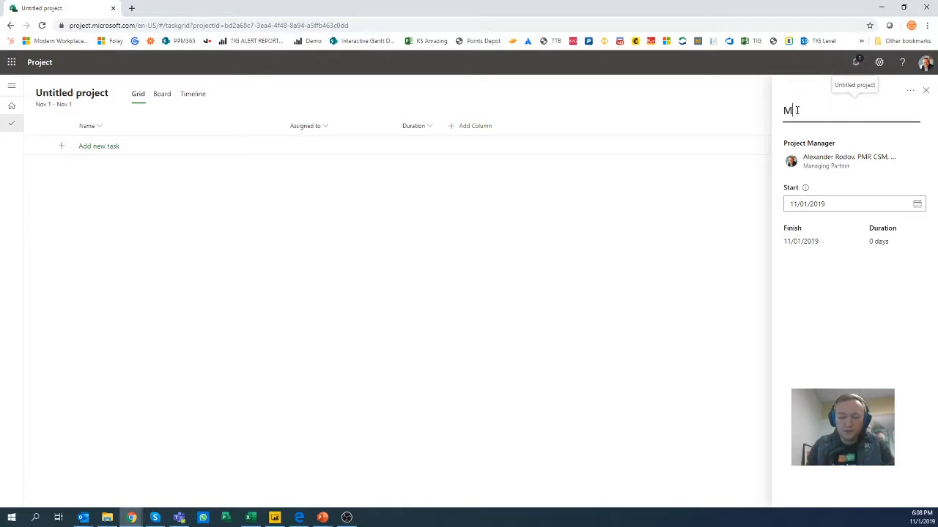
pyautogui.write('y New Pr')
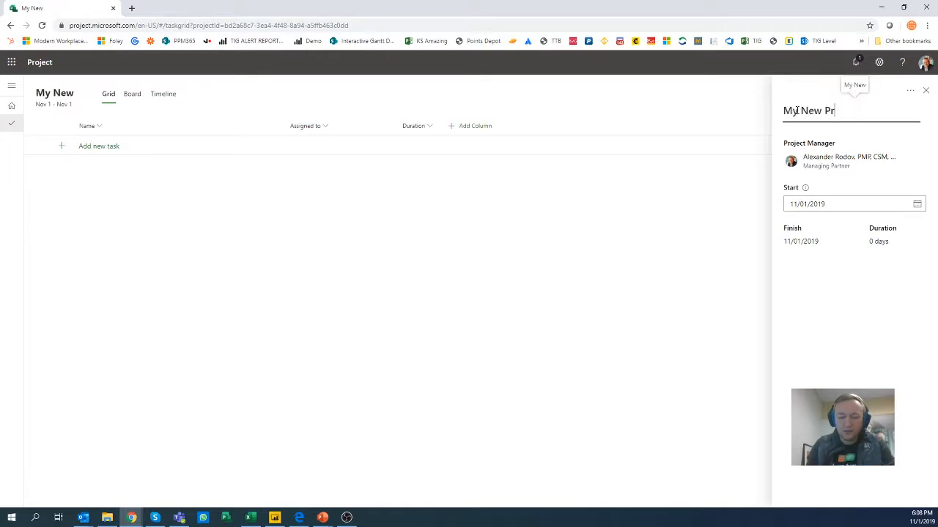
pyautogui.write('oject for the ')
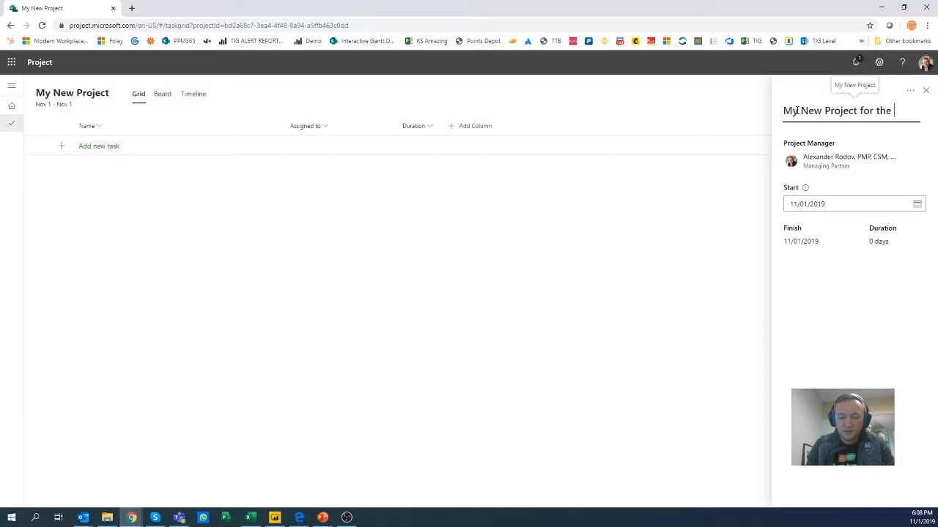
pyautogui.write('Web')
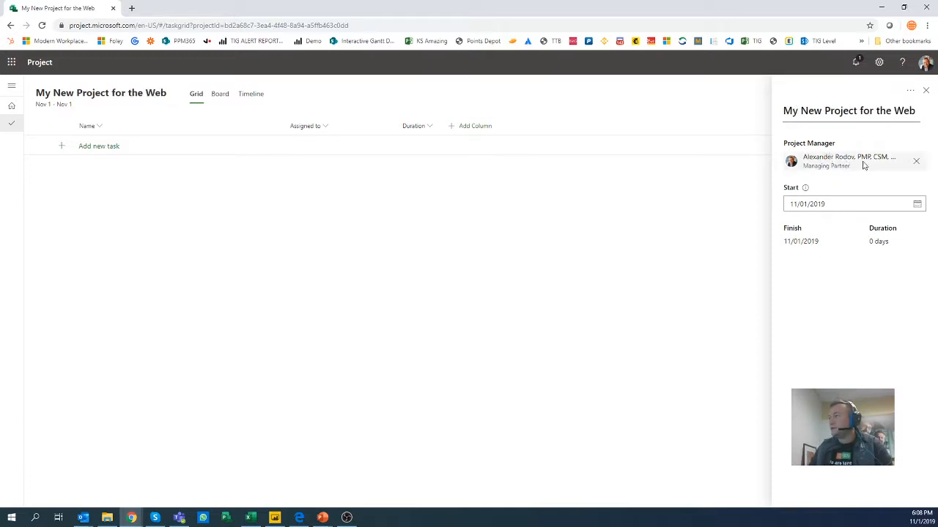
# - Replace the project manager in the project details by searching for another colleague's name and picking the match
pyautogui.click(916, 161)
pyautogui.click(842, 160)
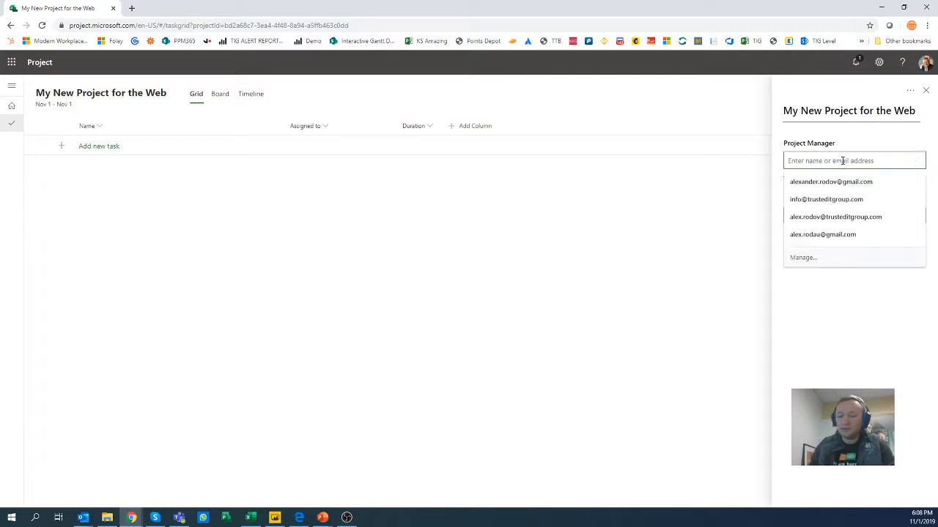
pyautogui.write('kiry')
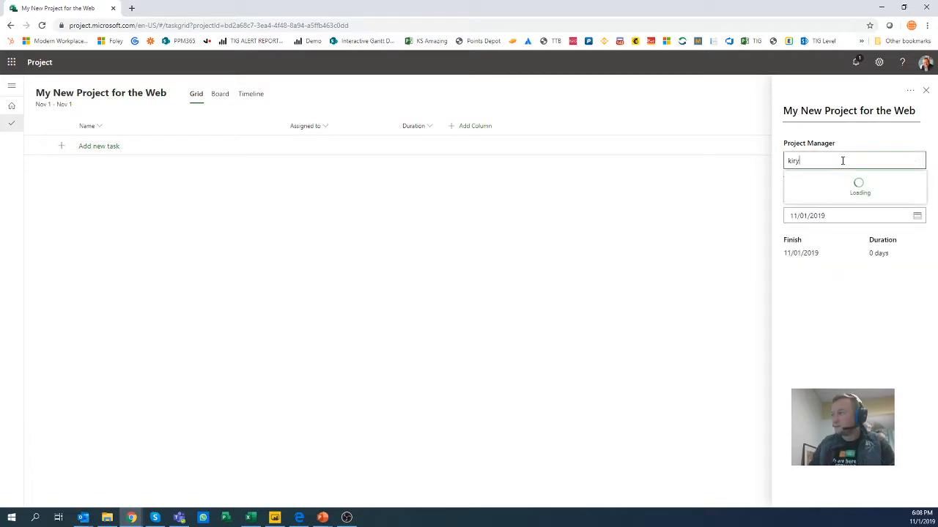
pyautogui.click(833, 189)
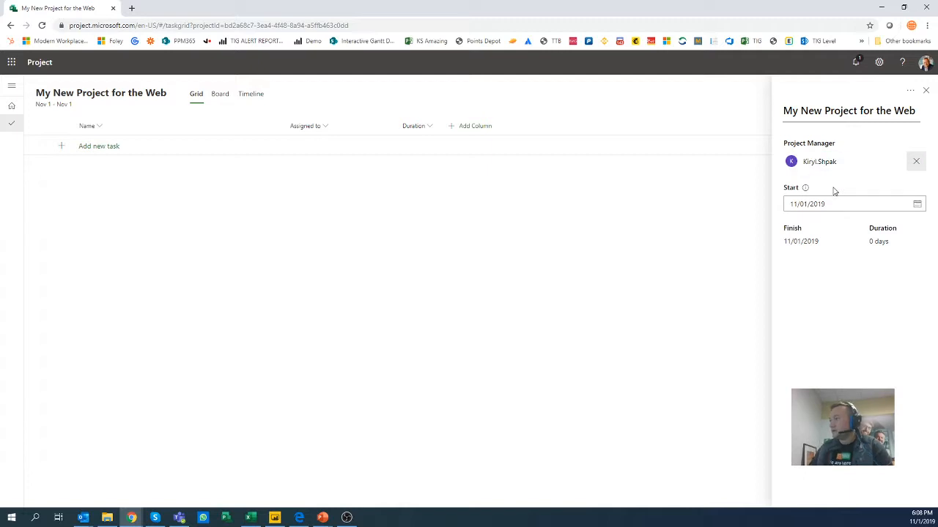
# - Set the project's start date to 11/11/2019 and close the project details
pyautogui.click(916, 205)
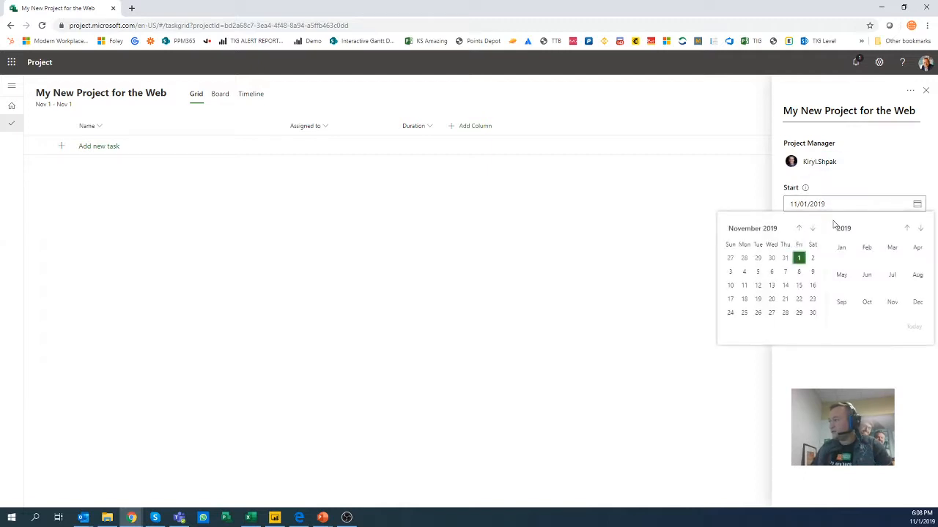
pyautogui.click(745, 286)
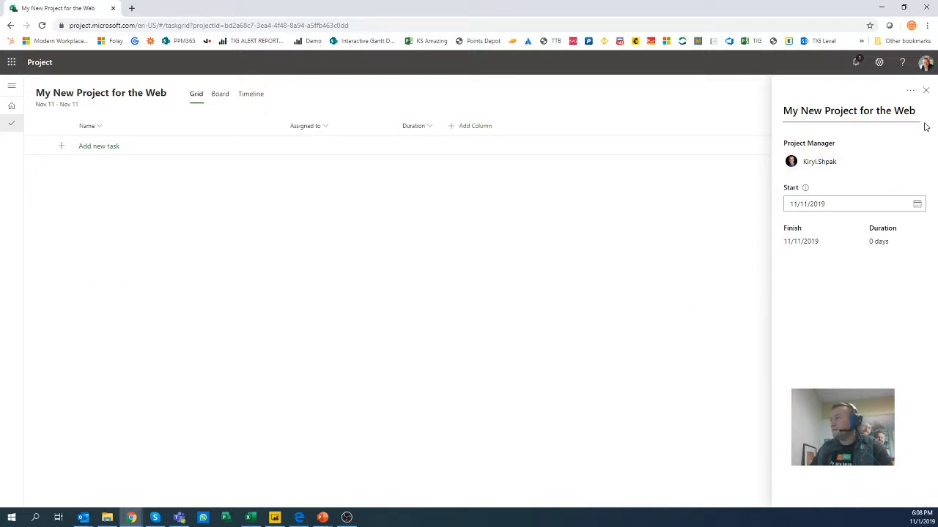
pyautogui.click(925, 93)
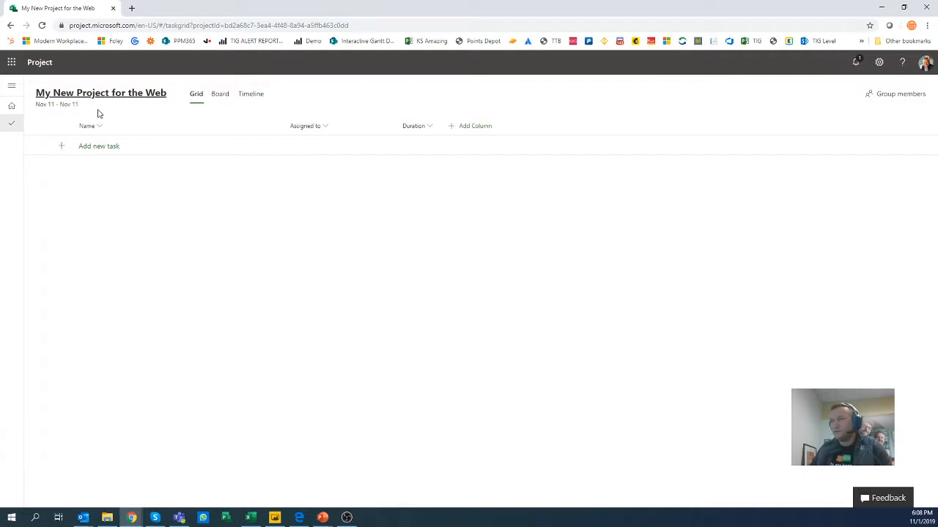
# - Add a first task named "New Task" to the grid and reuse its copied name for two more tasks below it
pyautogui.click(97, 148)
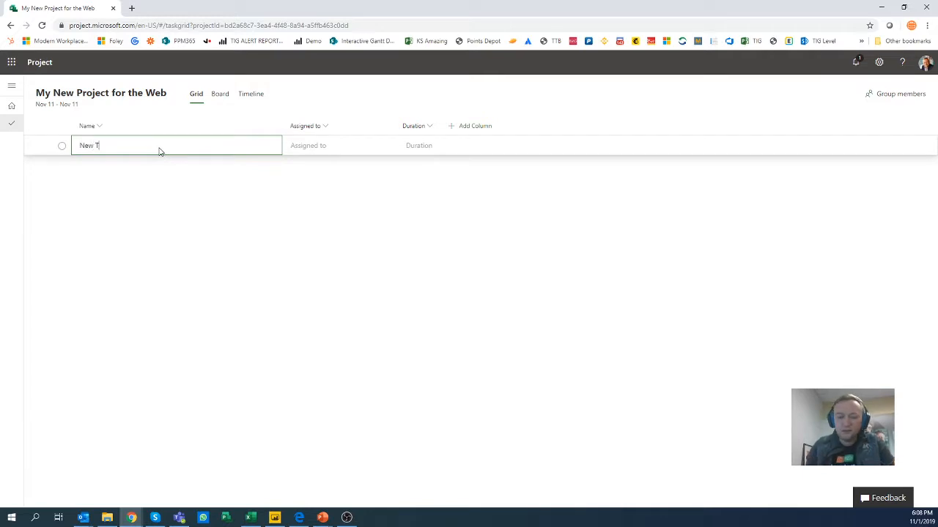
pyautogui.press('Return')
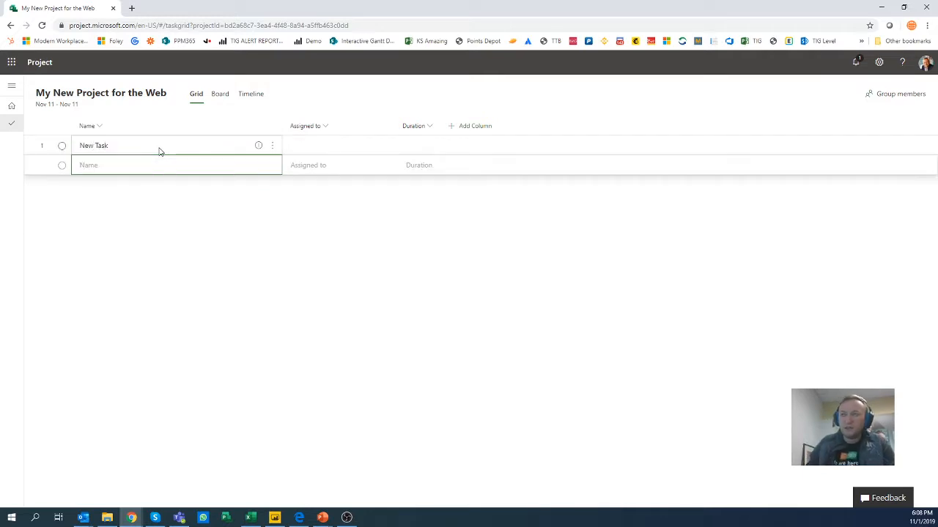
pyautogui.click(86, 146)
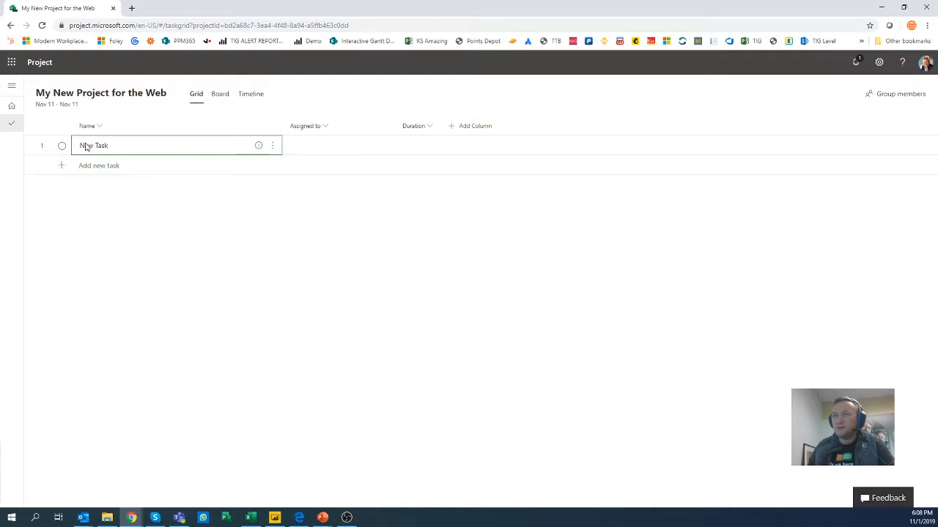
pyautogui.click(85, 145)
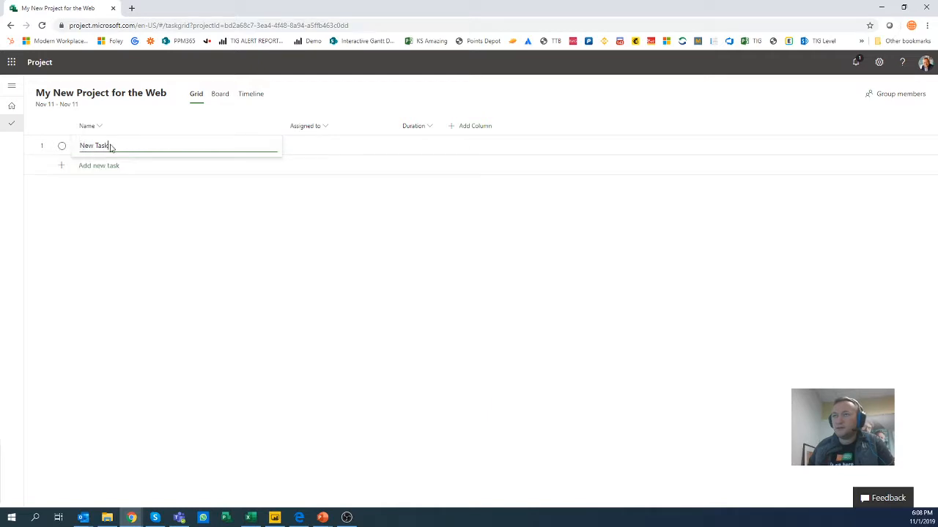
pyautogui.moveTo(109, 145); pyautogui.dragTo(80, 145)
pyautogui.rightClick(81, 145)
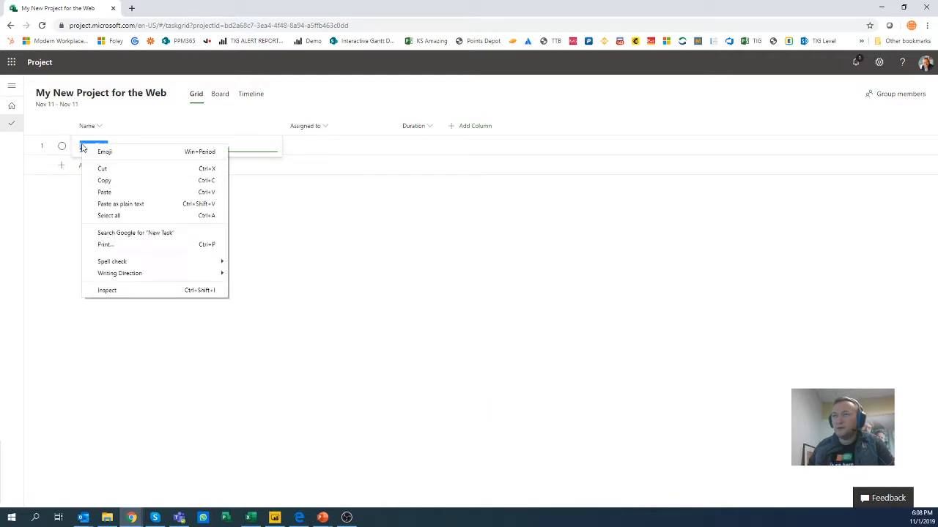
pyautogui.click(115, 179)
pyautogui.click(90, 168)
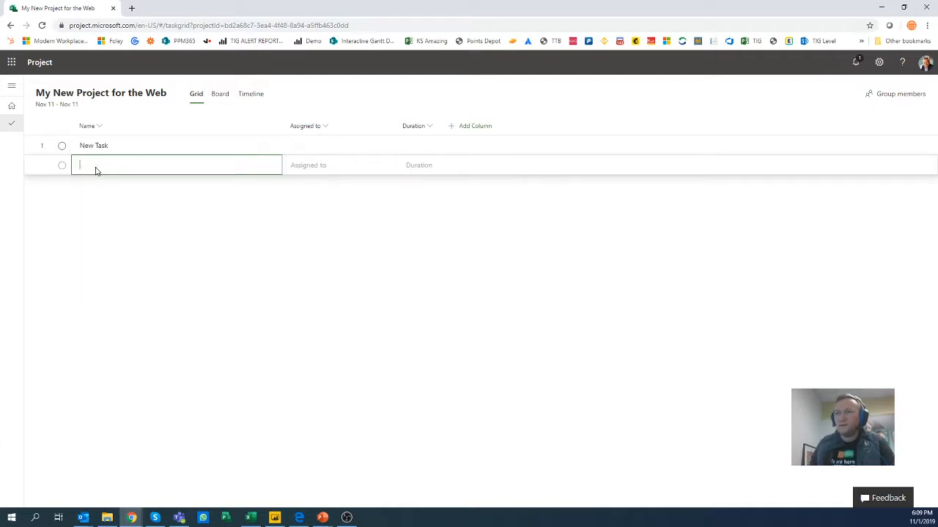
pyautogui.press('Return')
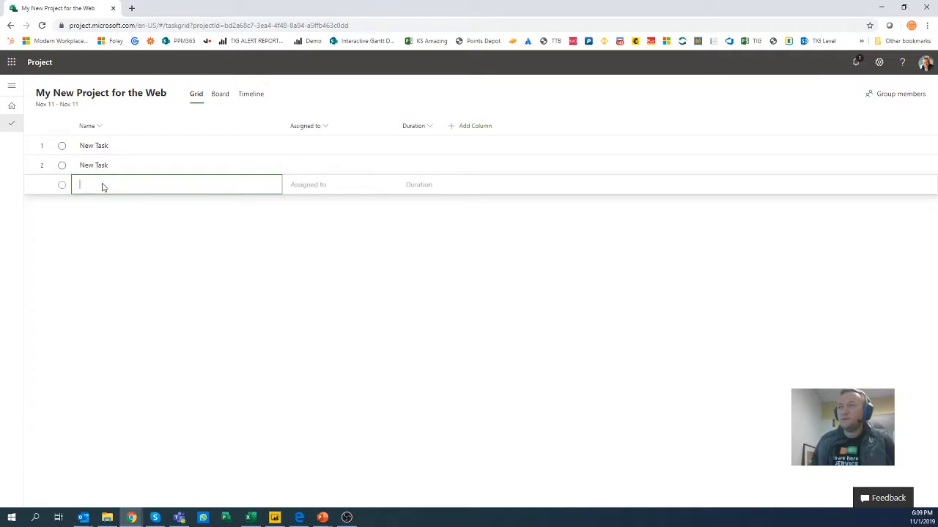
pyautogui.write('New Task')
pyautogui.press('Return')
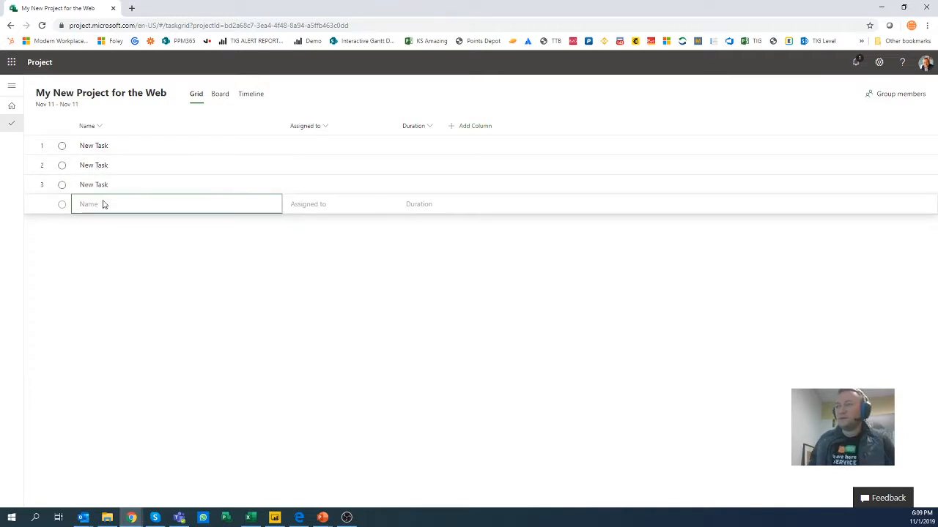
# - Make the second and third tasks subtasks of the first task, and collapse and re-expand that summary task
pyautogui.click(118, 188)
pyautogui.click(113, 168)
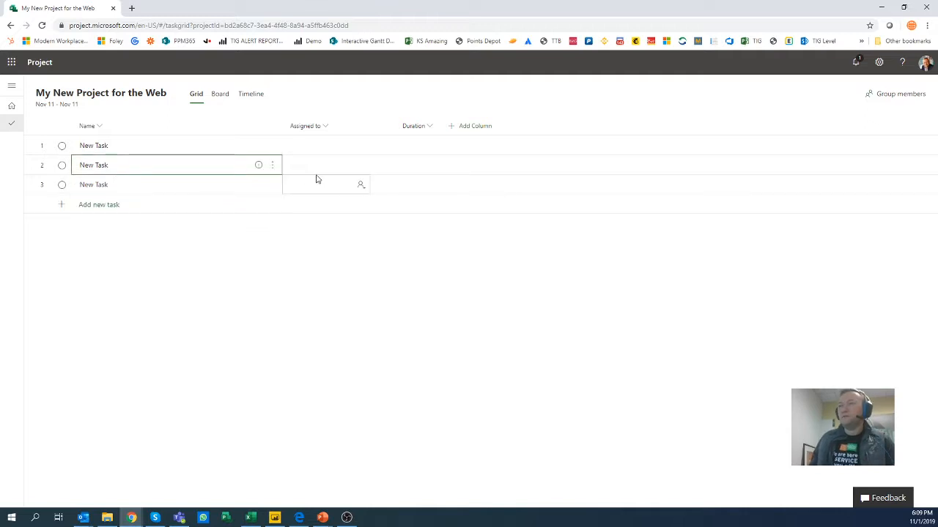
pyautogui.click(271, 166)
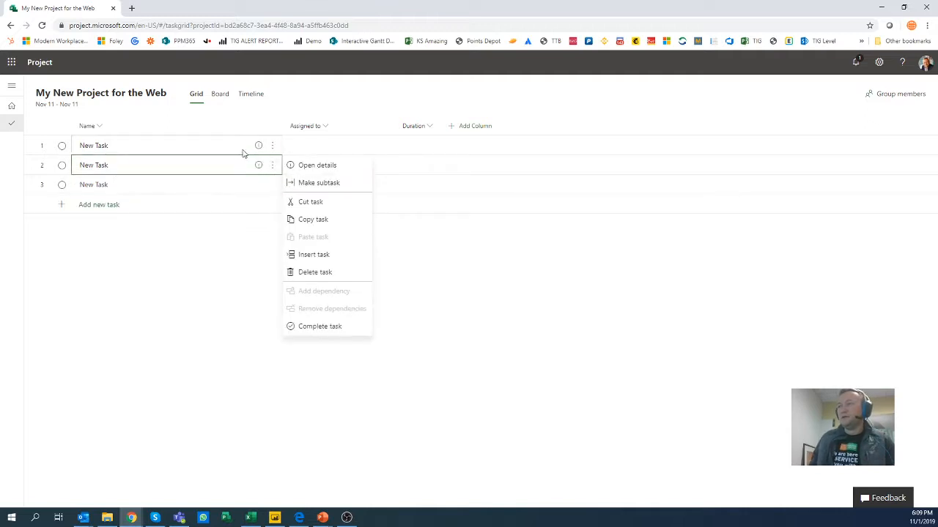
pyautogui.click(302, 183)
pyautogui.click(273, 185)
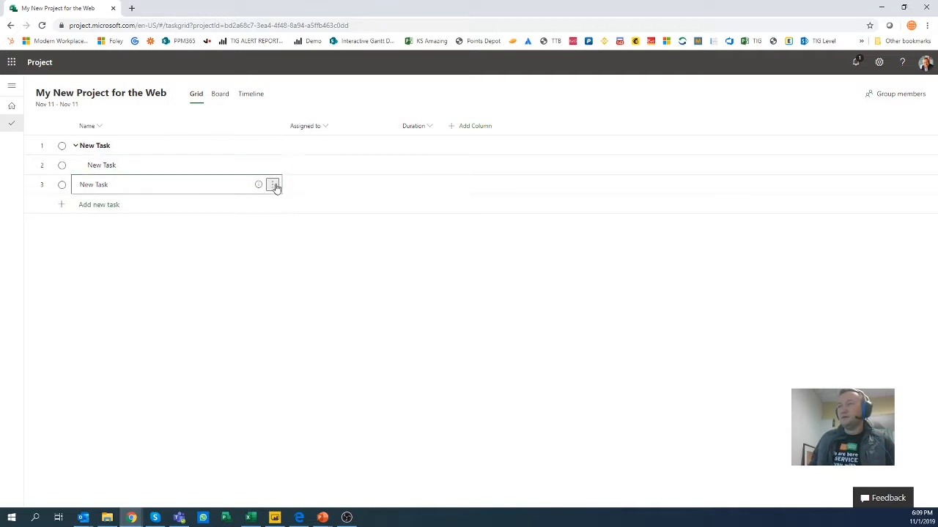
pyautogui.click(300, 203)
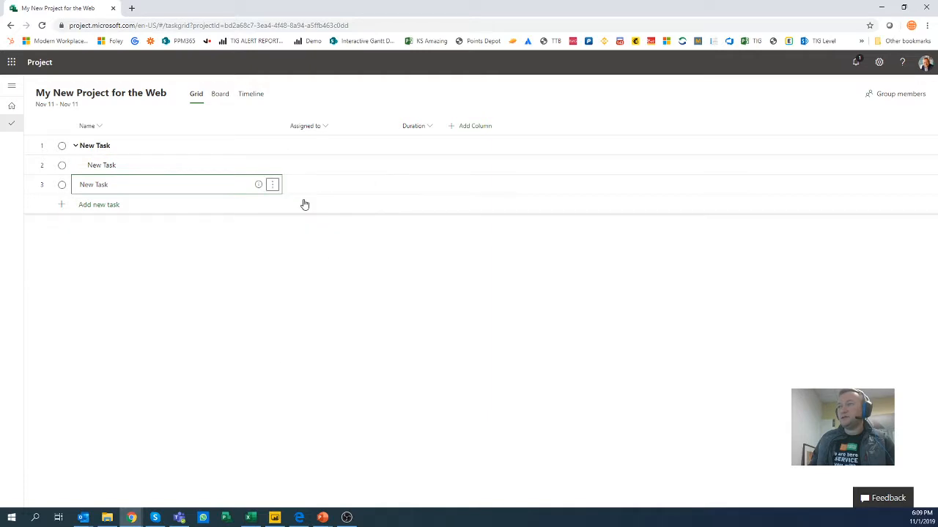
pyautogui.click(76, 147)
pyautogui.click(75, 146)
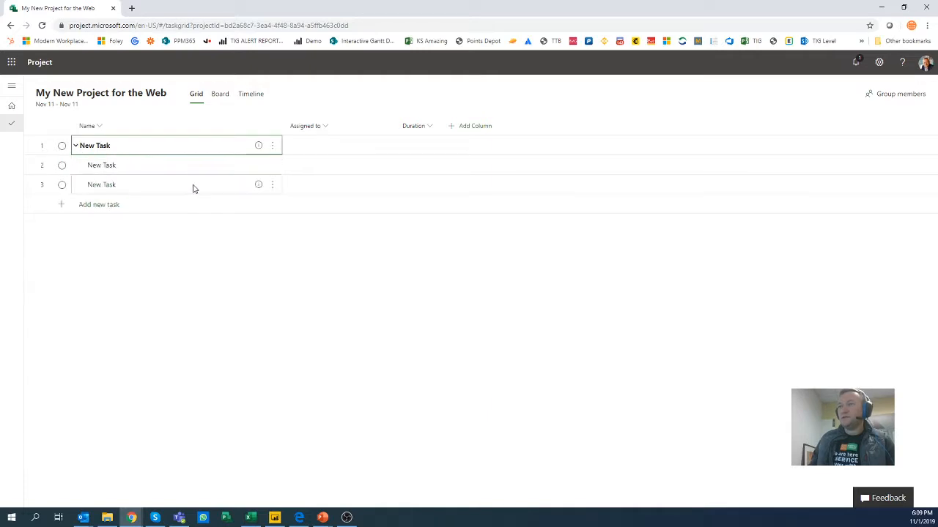
# - Add four more subtasks below the existing ones, named Plan, Design, Execute and Validate
pyautogui.click(105, 210)
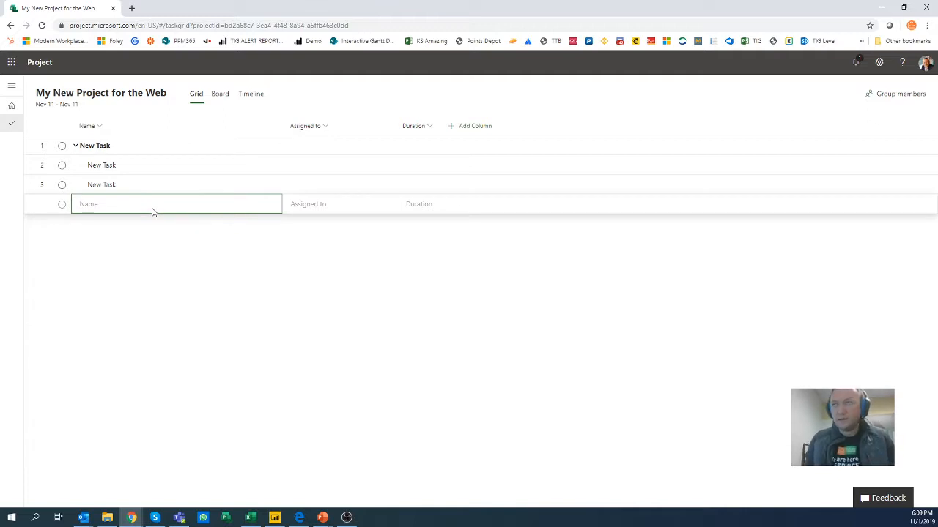
pyautogui.write('Plan')
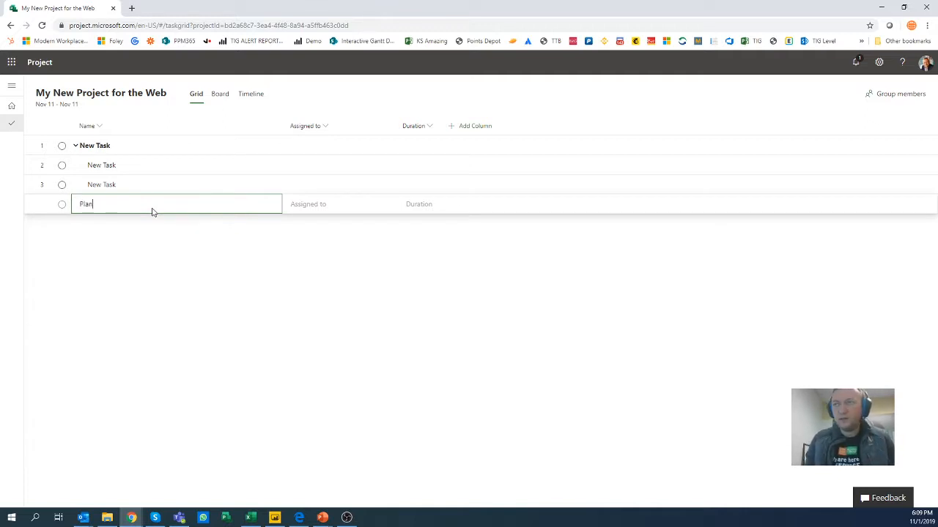
pyautogui.press('Return')
pyautogui.write('De')
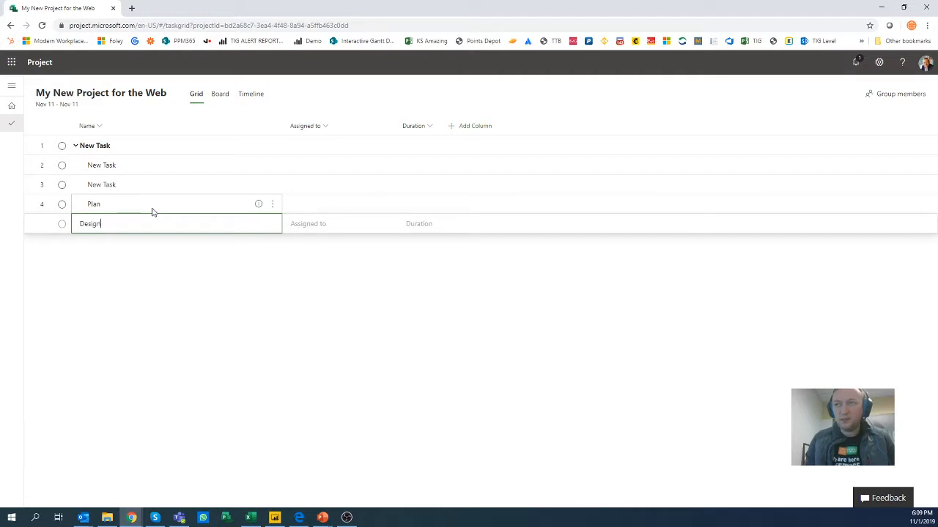
pyautogui.write('sign')
pyautogui.press('Return')
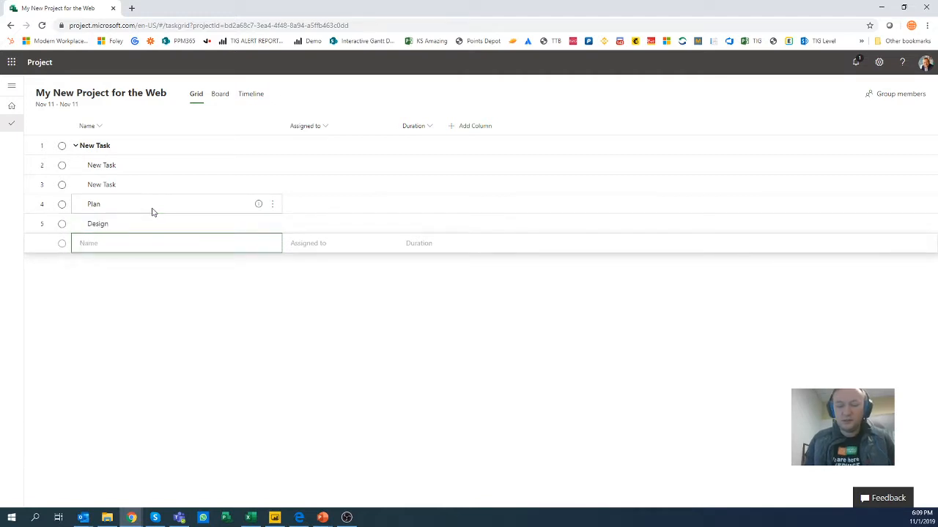
pyautogui.write('Execute')
pyautogui.press('Return')
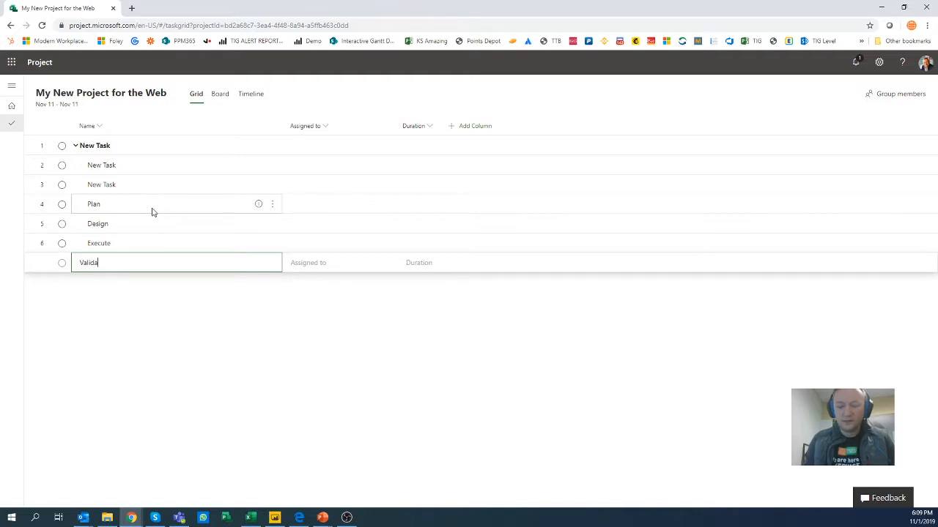
pyautogui.press('Return')
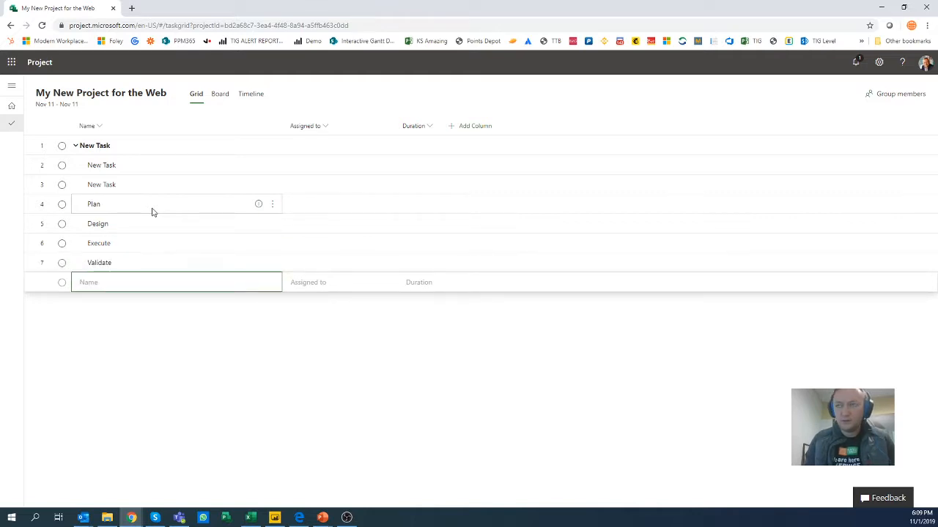
# - Add two further subtasks named Deploy and Complete at the end of the task list
pyautogui.write('Deploy')
pyautogui.press('Return')
pyautogui.write('C')
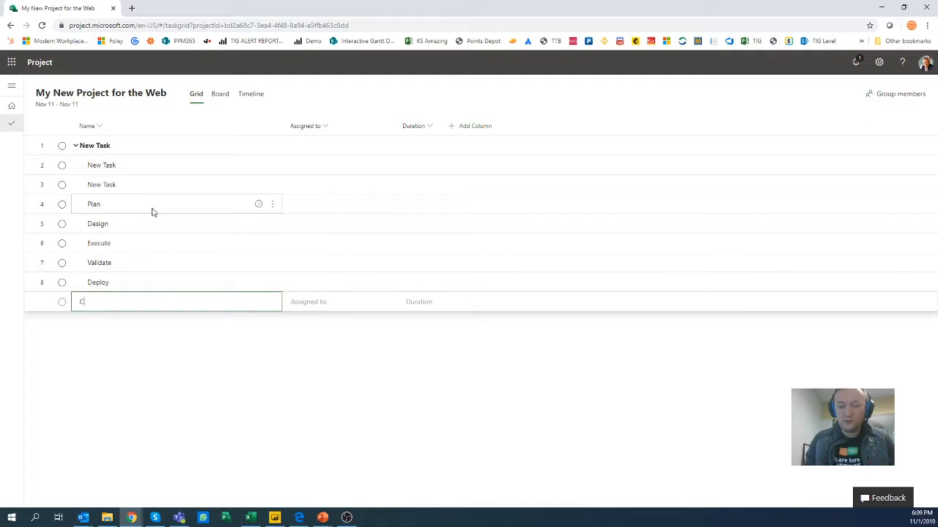
pyautogui.write('omplete')
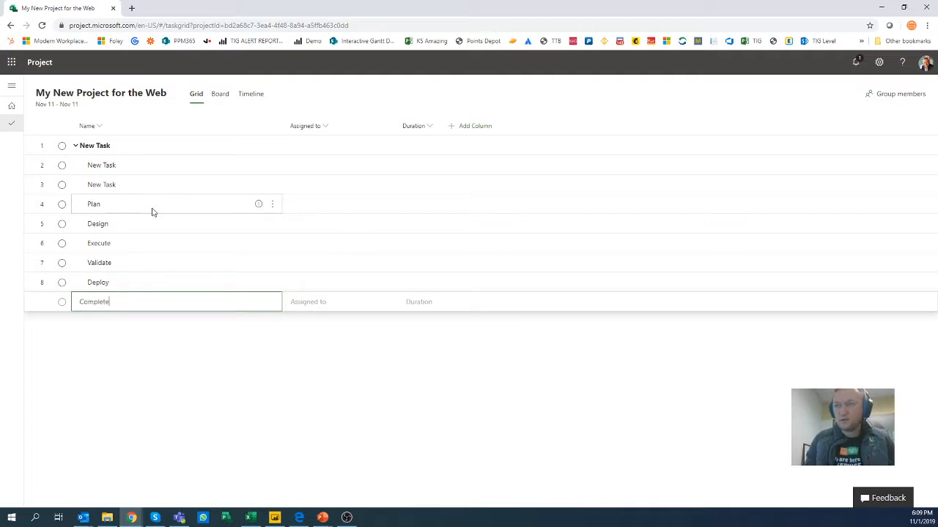
pyautogui.press('Return')
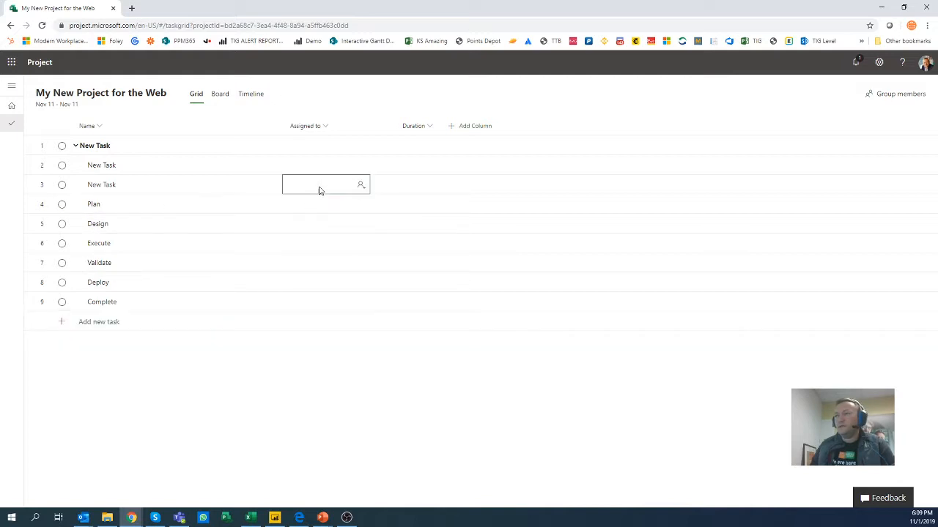
pyautogui.click(321, 205)
pyautogui.click(333, 150)
pyautogui.click(308, 192)
pyautogui.click(315, 172)
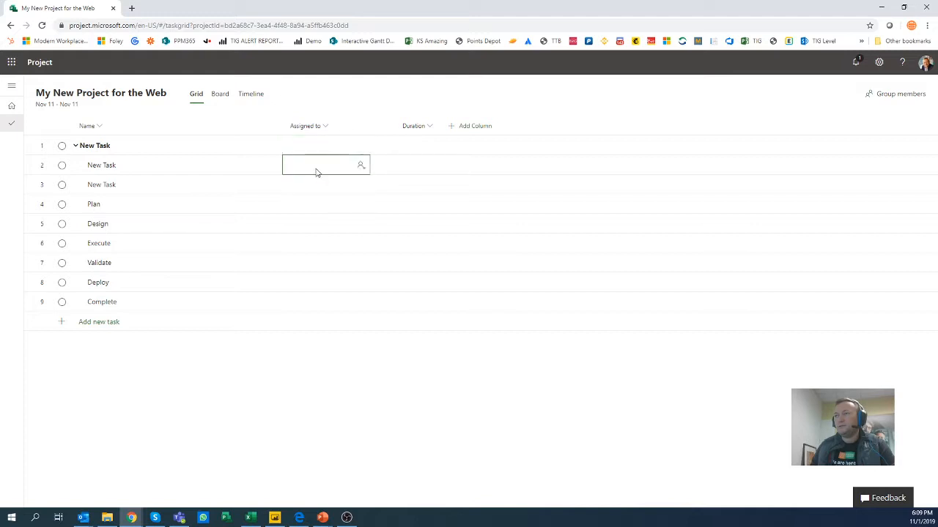
pyautogui.click(354, 146)
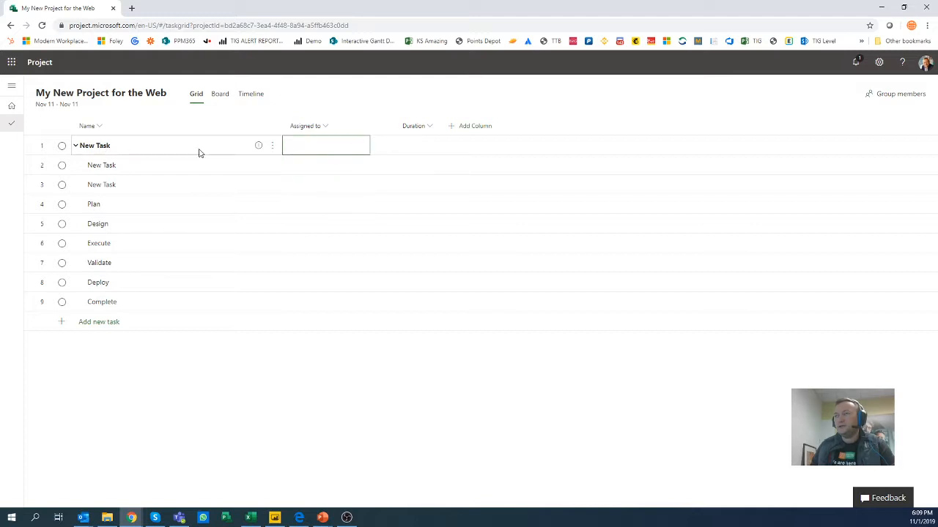
pyautogui.click(74, 146)
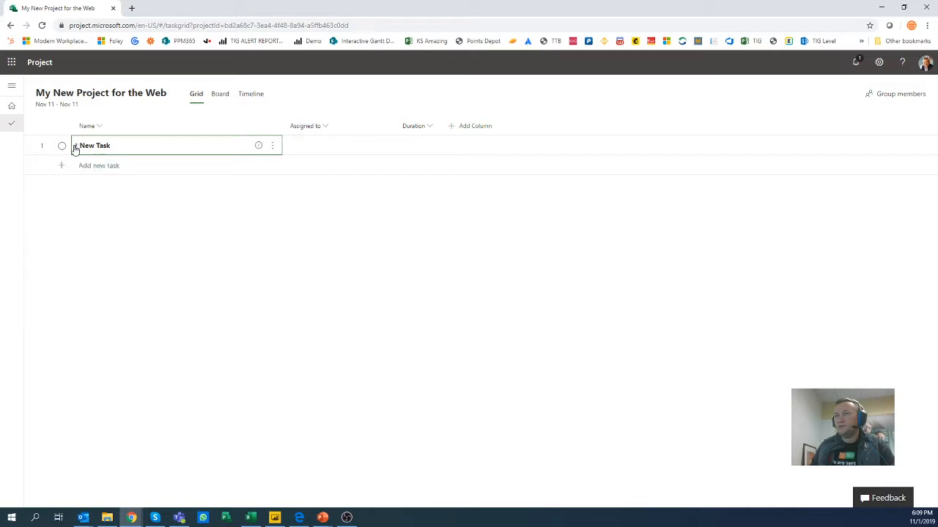
pyautogui.click(75, 146)
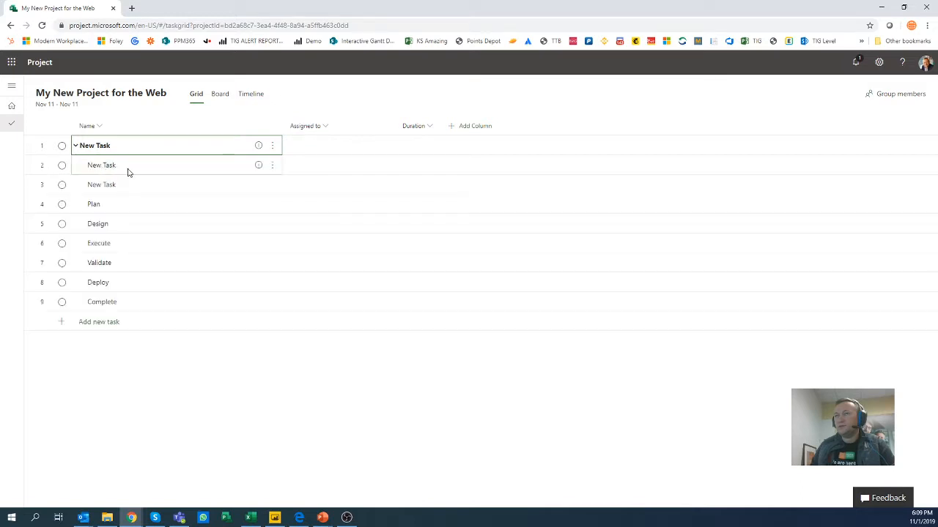
# - Assign the listed team resource to both subtasks named New Task
pyautogui.click(182, 168)
pyautogui.click(314, 172)
pyautogui.click(360, 167)
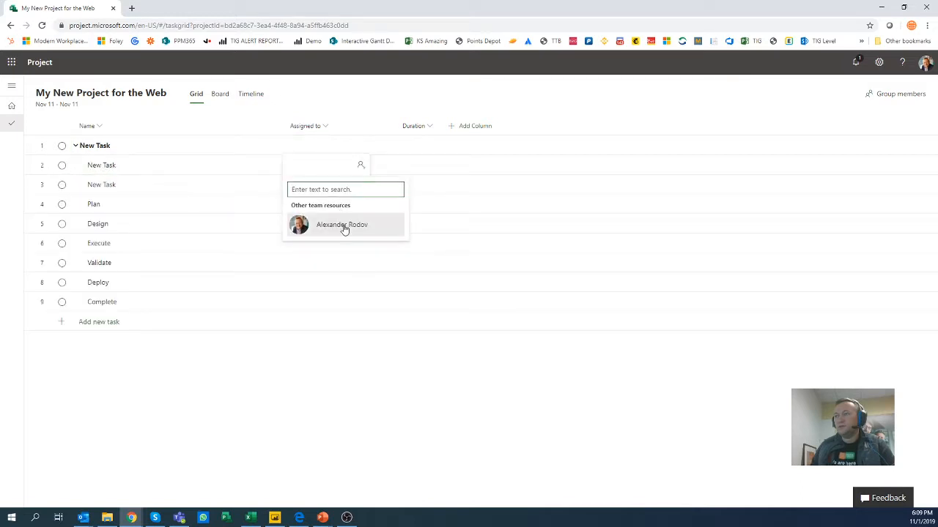
pyautogui.click(343, 225)
pyautogui.click(483, 342)
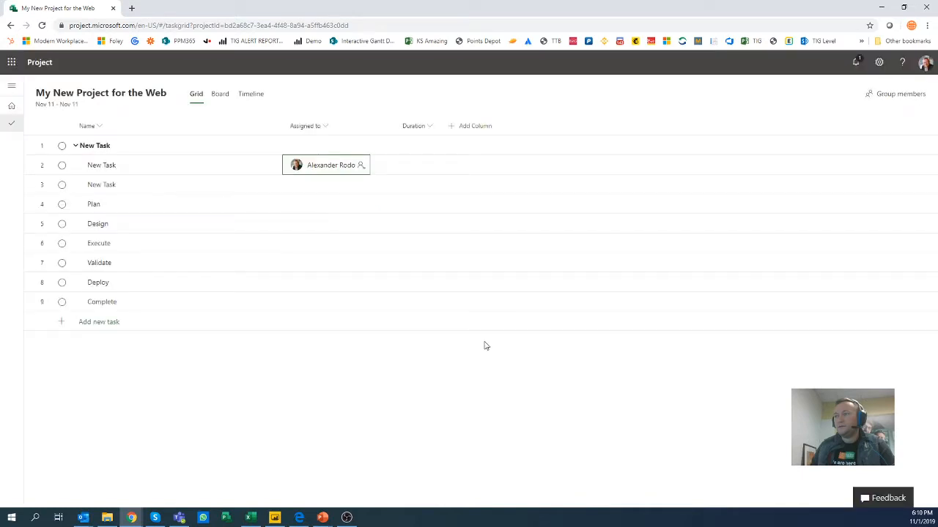
pyautogui.click(341, 189)
pyautogui.click(360, 188)
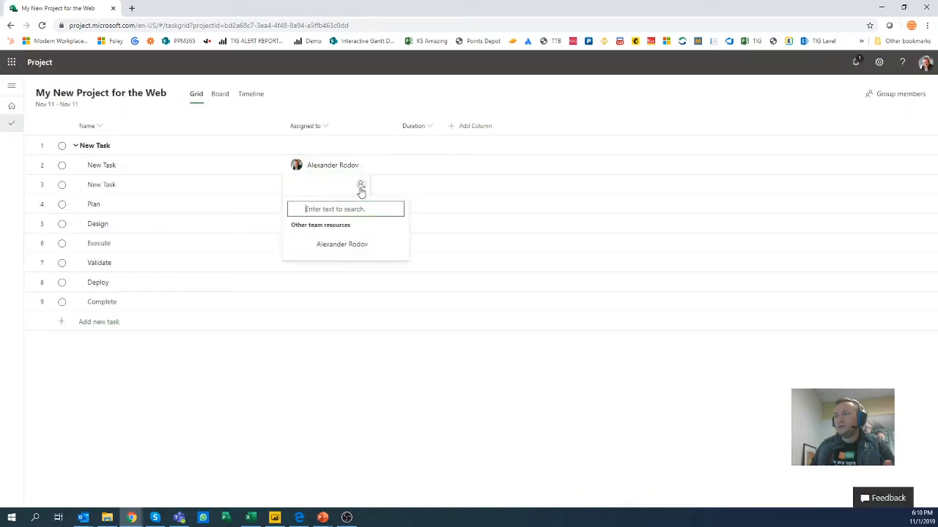
pyautogui.click(341, 244)
# - Assign the Plan task to the same team resource and to a second colleague found by searching for their name
pyautogui.click(246, 203)
pyautogui.click(320, 210)
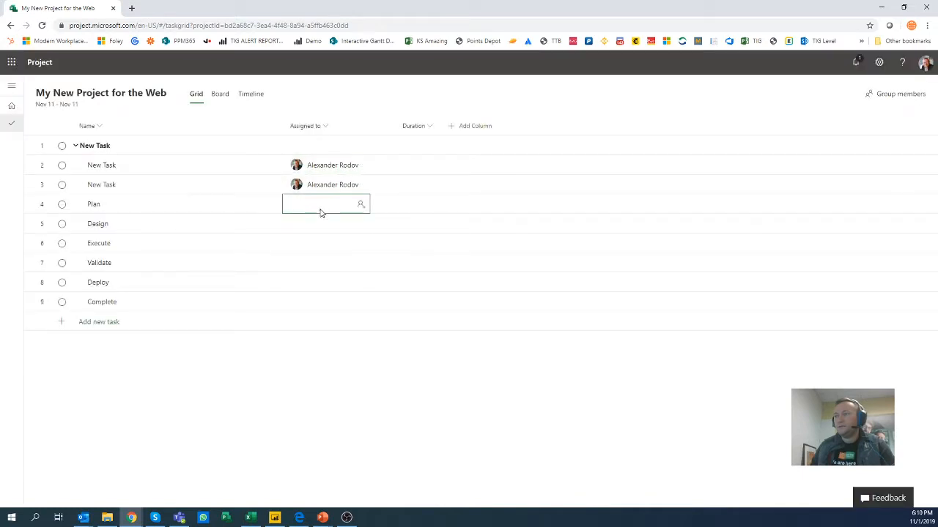
pyautogui.click(359, 205)
pyautogui.click(341, 263)
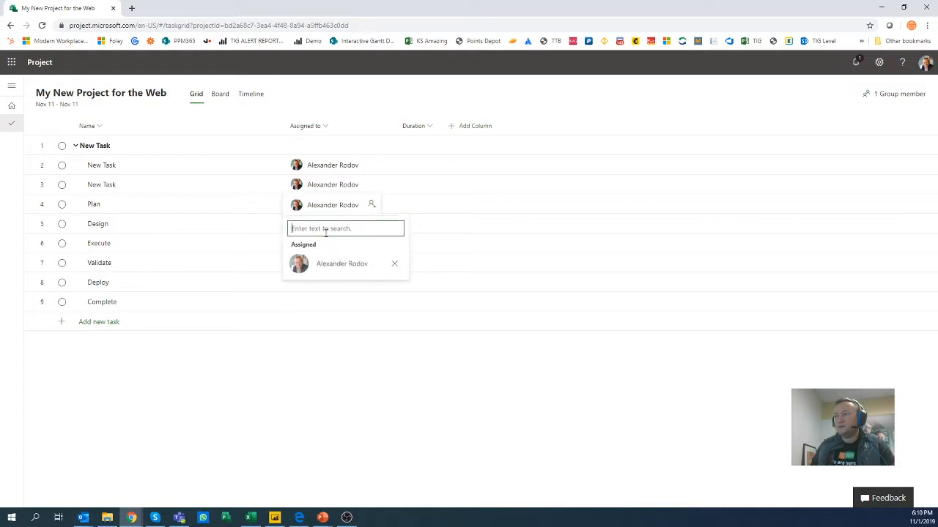
pyautogui.write('kiry')
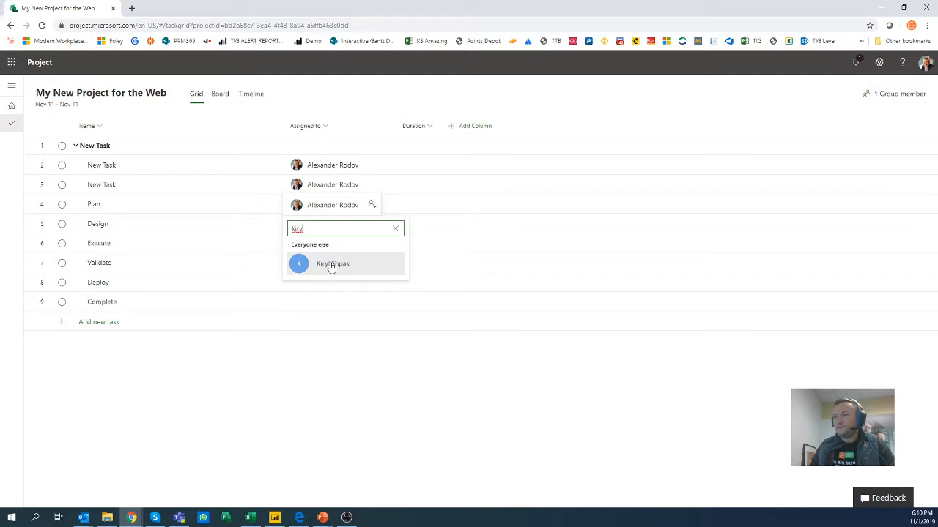
pyautogui.click(330, 265)
pyautogui.click(471, 310)
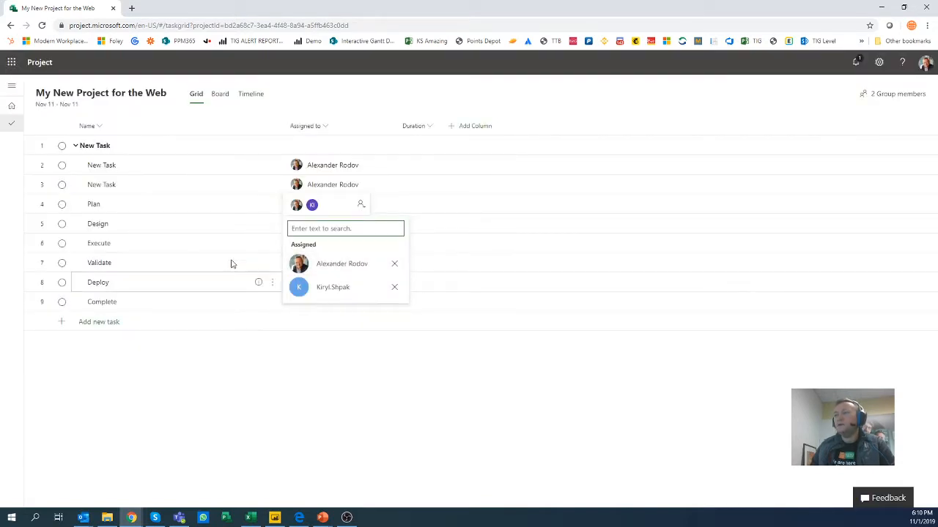
pyautogui.click(257, 242)
pyautogui.click(345, 205)
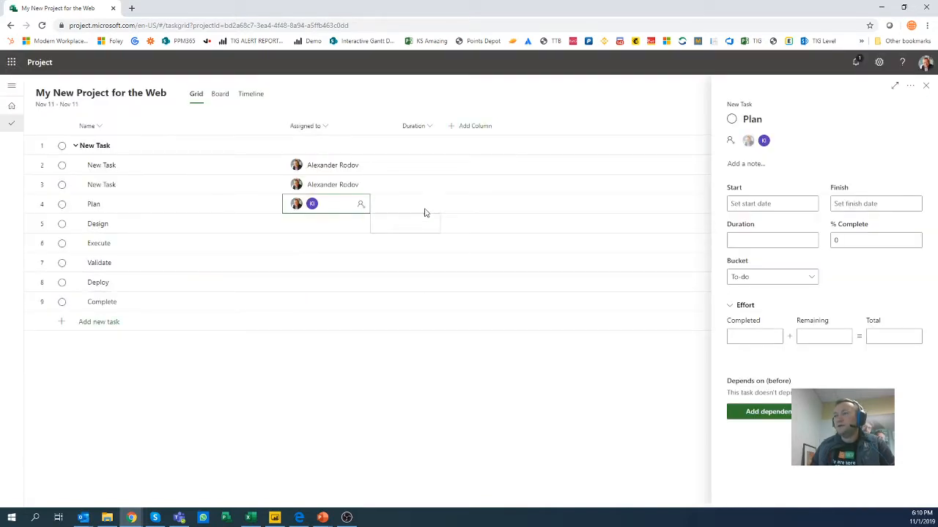
# - Set the durations of the two New Task subtasks to 3 hours and 4 days, and of Plan to 5 weeks
pyautogui.click(418, 145)
pyautogui.click(422, 166)
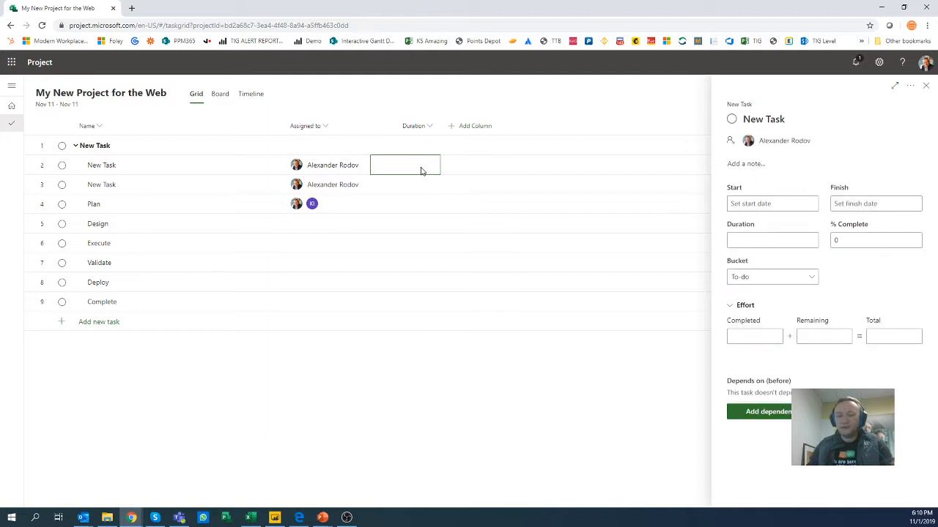
pyautogui.write('3h')
pyautogui.press('Return')
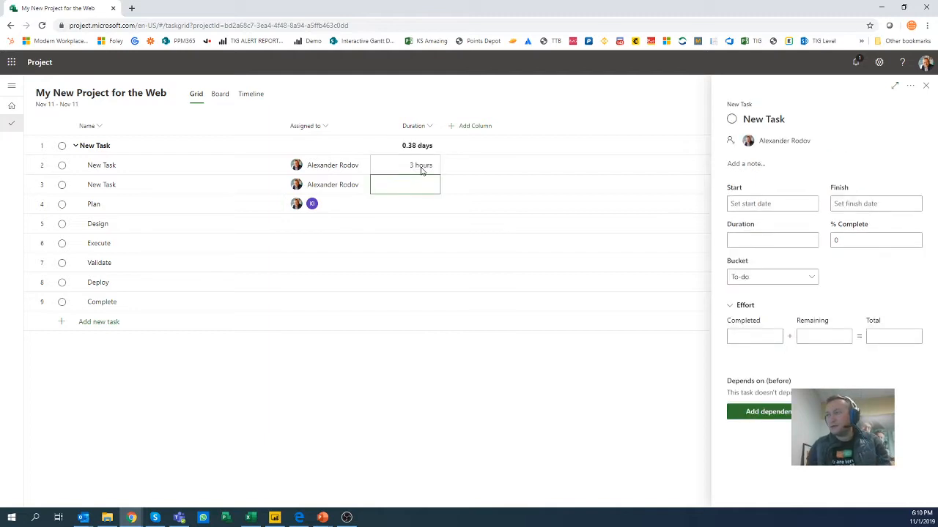
pyautogui.write('4 ')
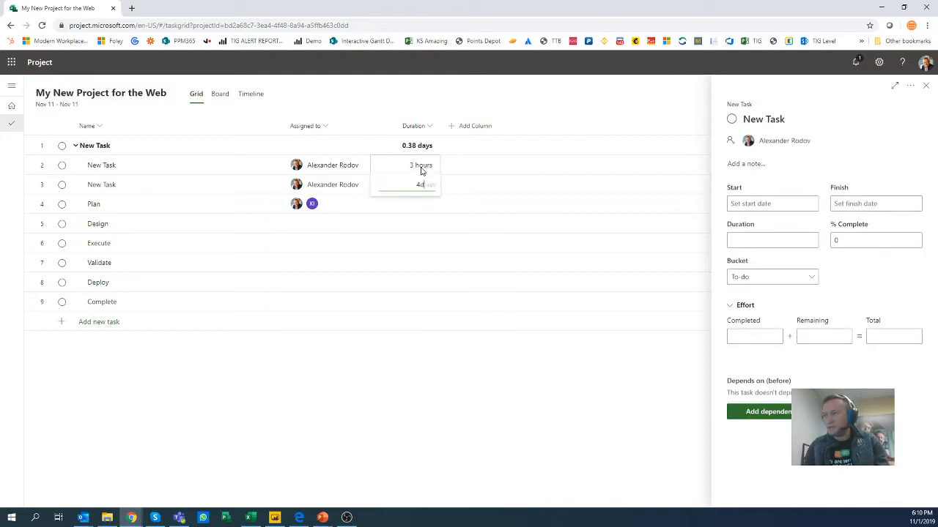
pyautogui.write('d')
pyautogui.press('Return')
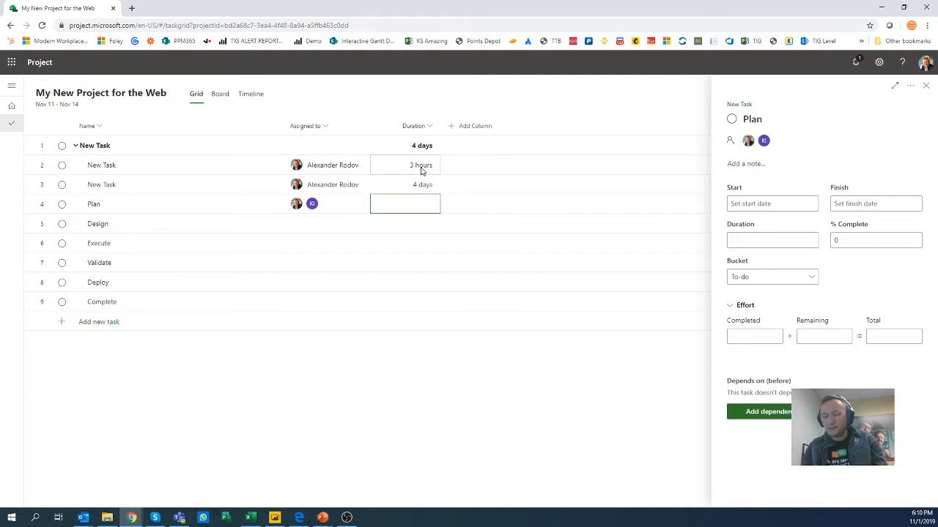
pyautogui.write('5 ')
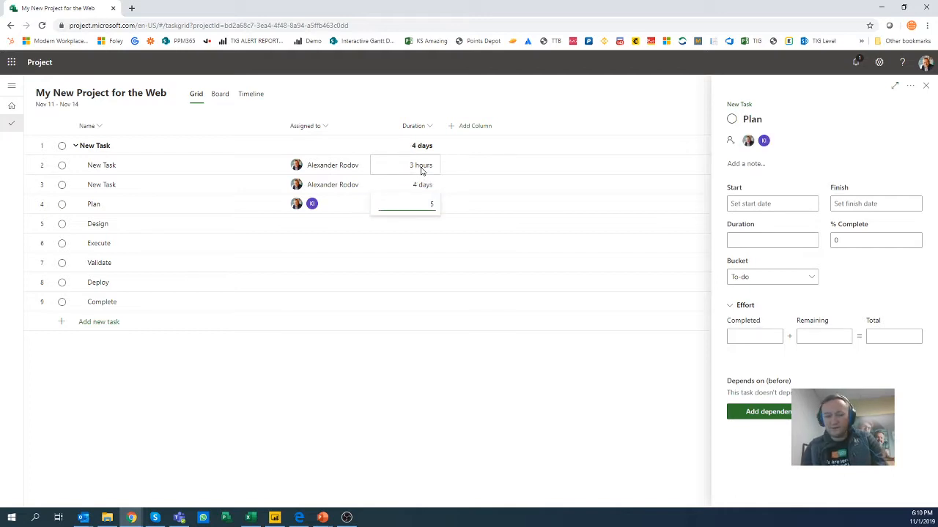
pyautogui.write('w')
pyautogui.press('Return')
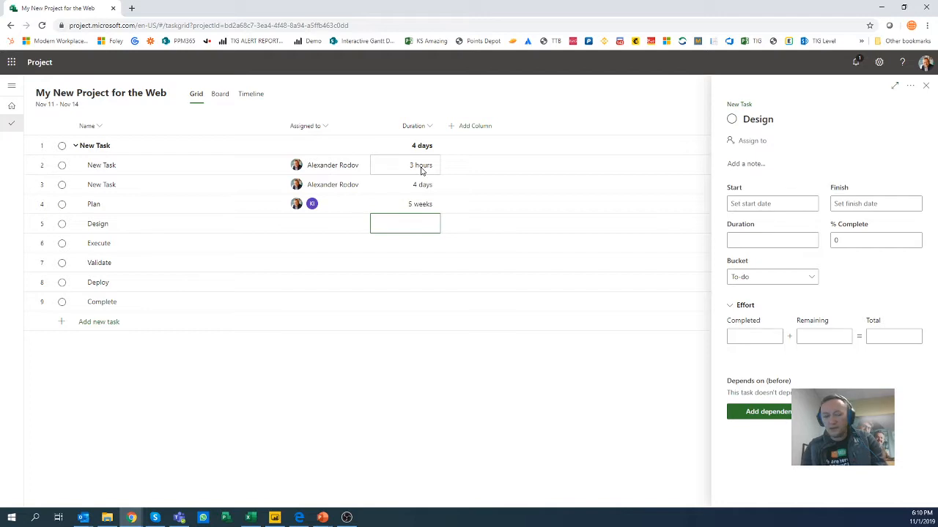
# - Set the durations to 2 days for Design, 3 days for Execute, 4 days for Validate, and 3 days each for Deploy and Complete
pyautogui.write('2')
pyautogui.press('Return')
pyautogui.write('3')
pyautogui.press('Return')
pyautogui.write('4')
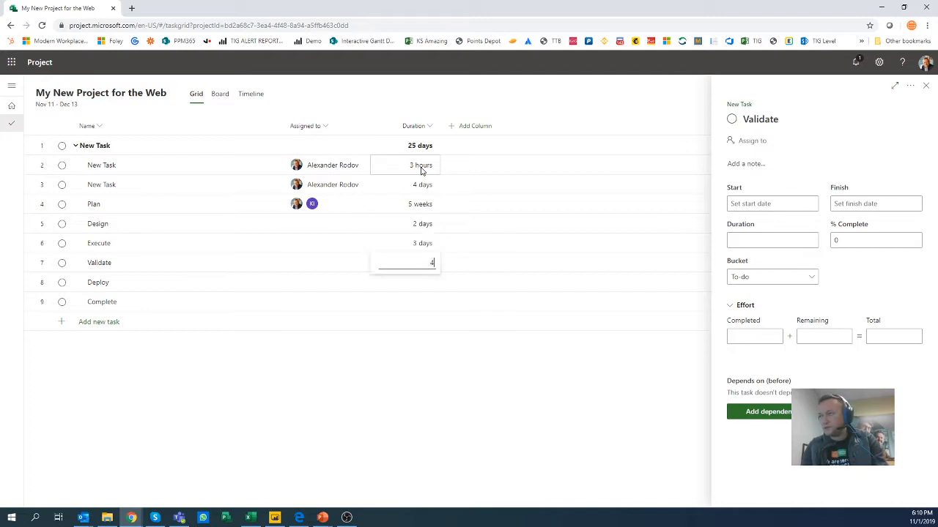
pyautogui.press('Return')
pyautogui.write('3')
pyautogui.press('Return')
pyautogui.write('3')
pyautogui.press('Return')
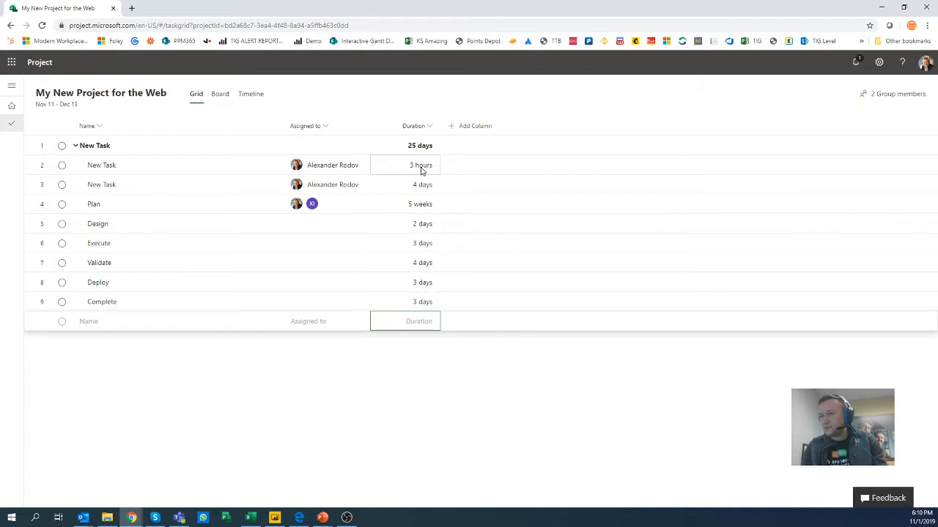
# - Add the % complete, Effort, Start and Finish columns to the task grid, and open the project's Board view
pyautogui.click(481, 126)
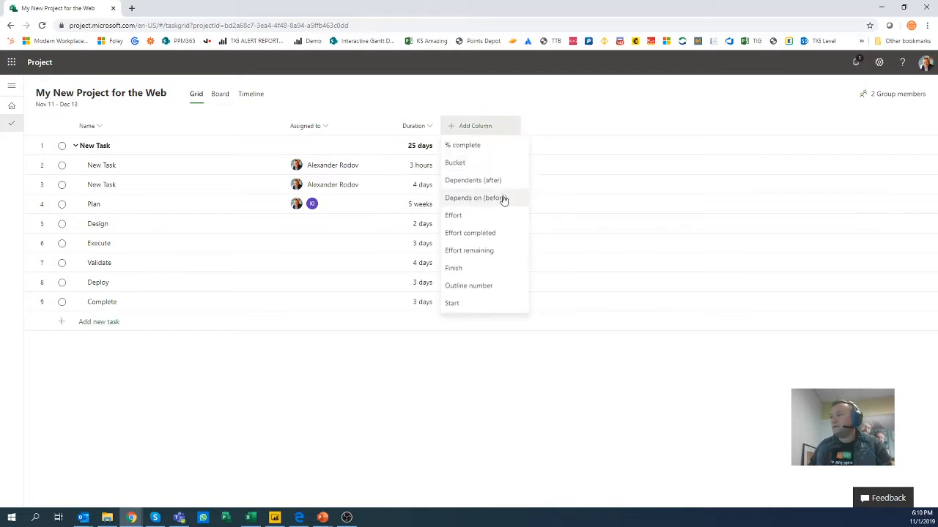
pyautogui.click(463, 146)
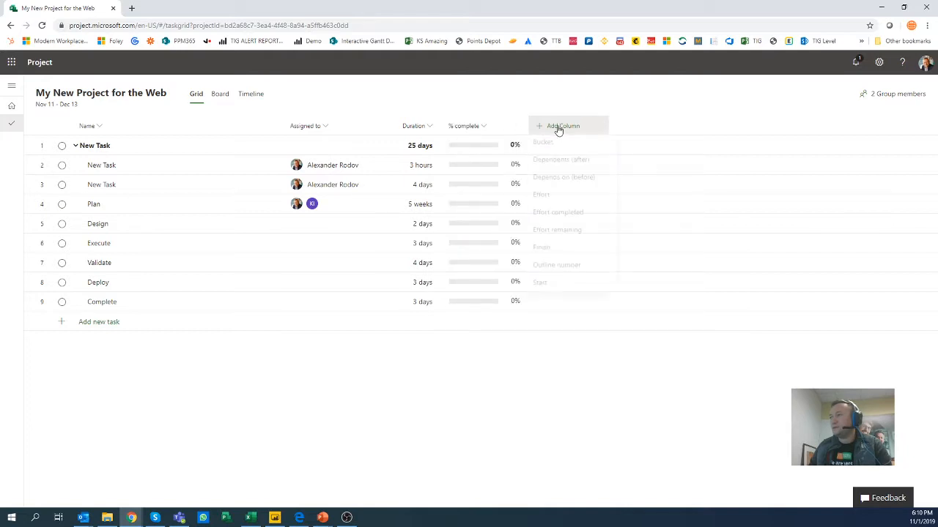
pyautogui.click(560, 195)
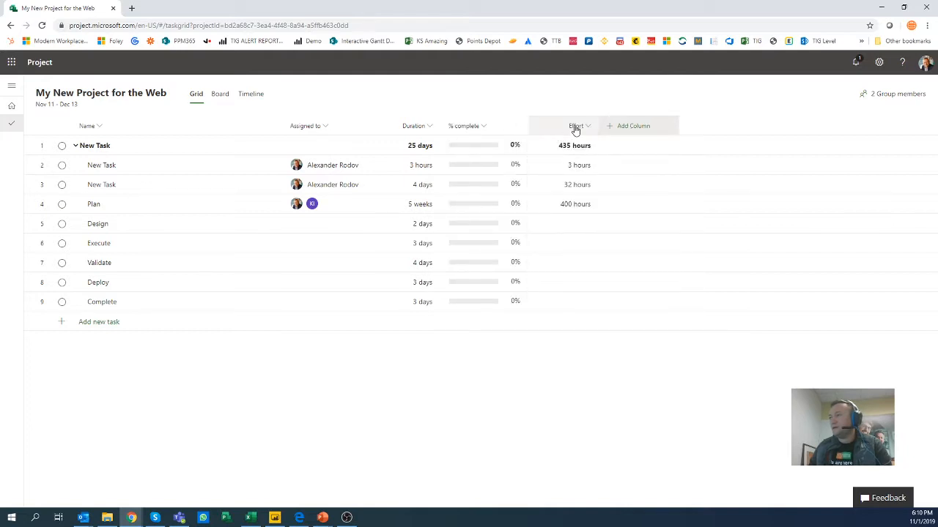
pyautogui.click(627, 125)
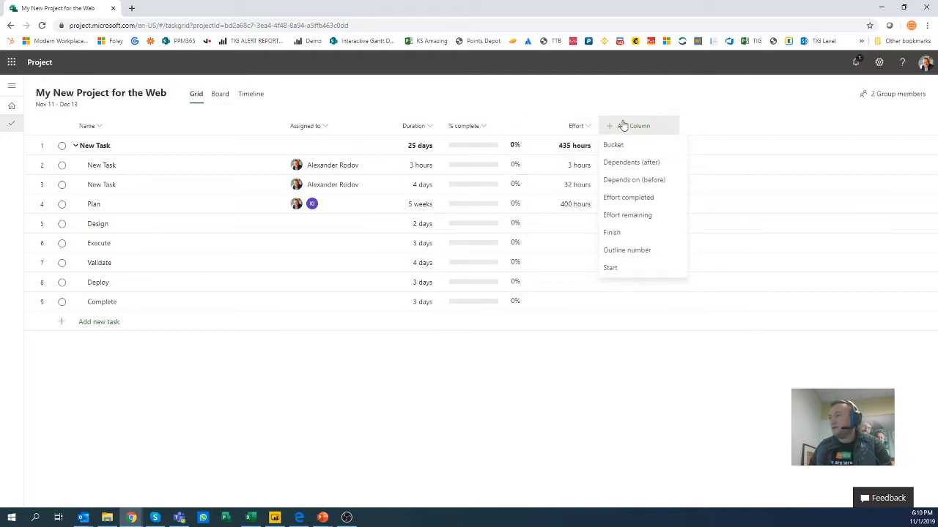
pyautogui.click(633, 268)
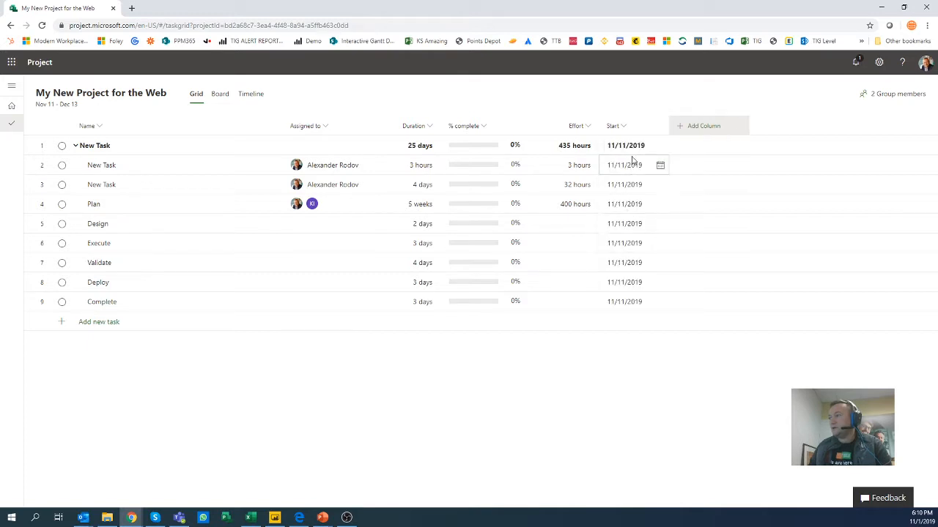
pyautogui.click(684, 127)
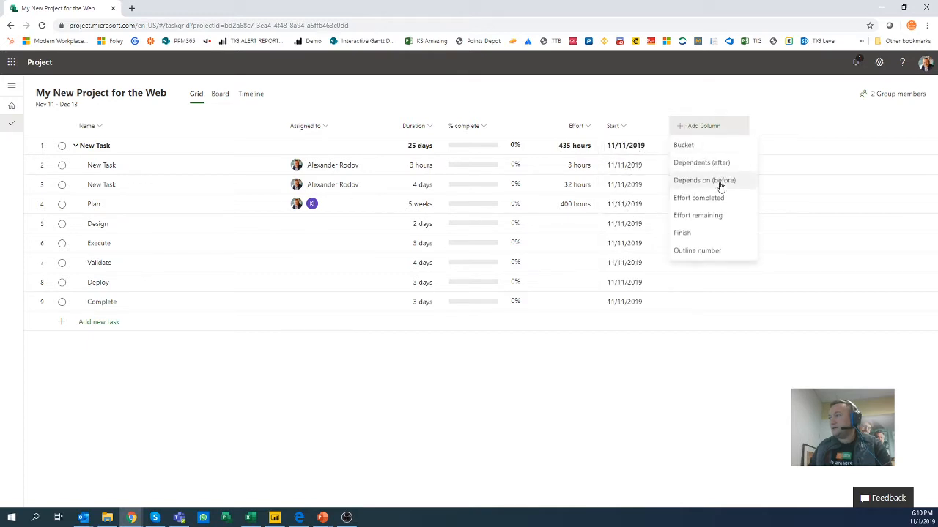
pyautogui.click(680, 232)
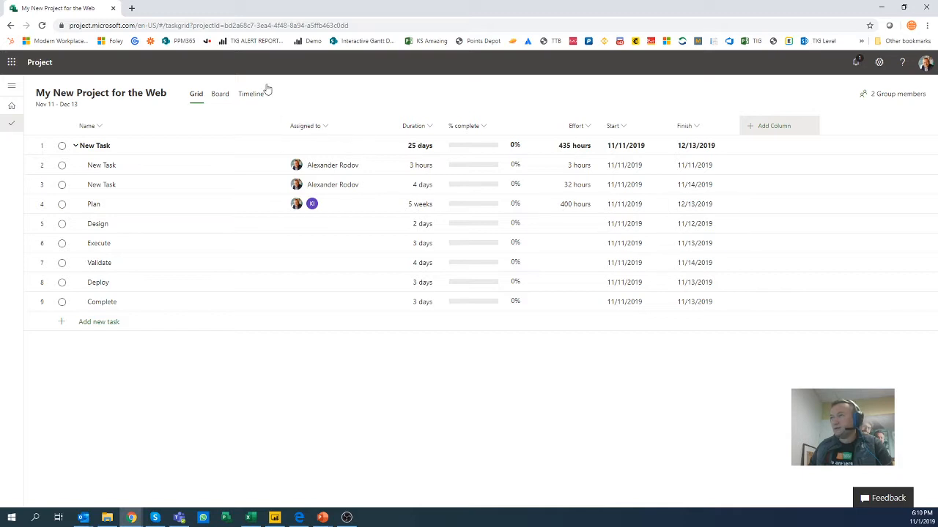
pyautogui.click(196, 100)
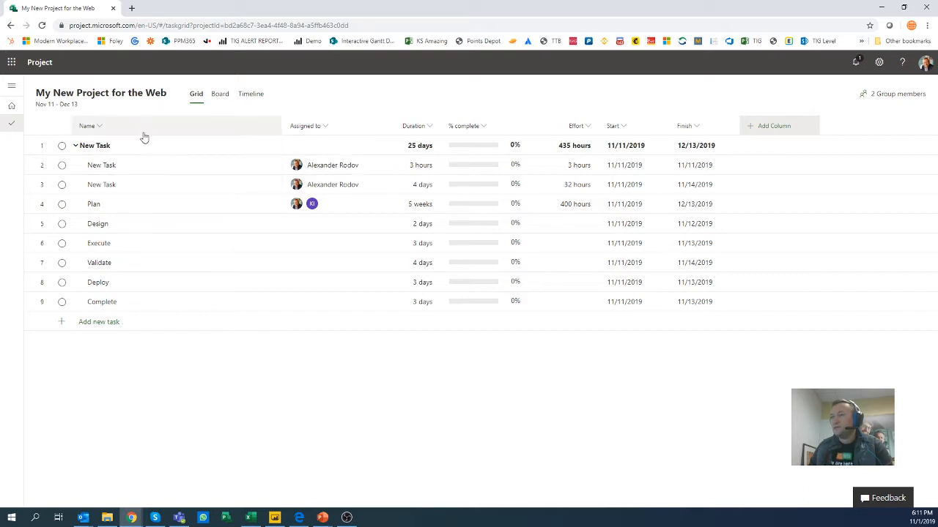
pyautogui.click(219, 96)
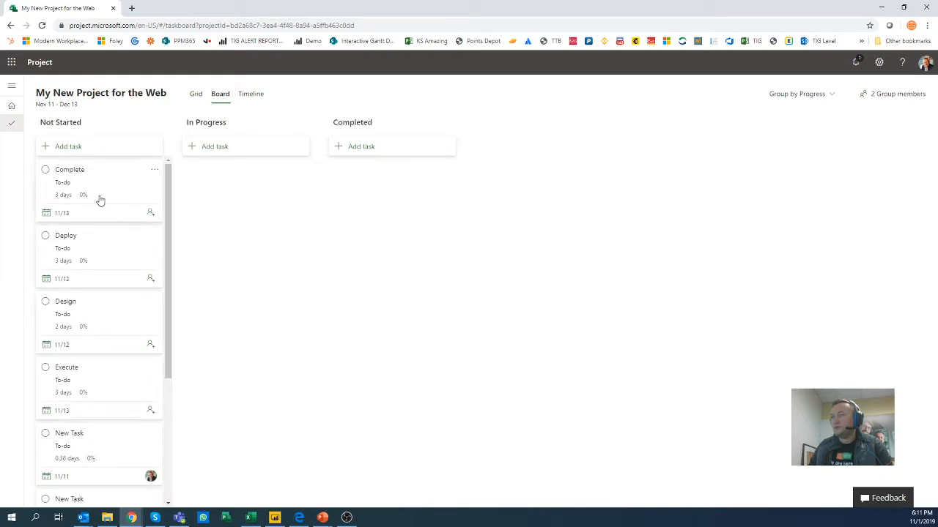
pyautogui.moveTo(98, 199); pyautogui.dragTo(220, 227)
pyautogui.moveTo(163, 249); pyautogui.dragTo(227, 268)
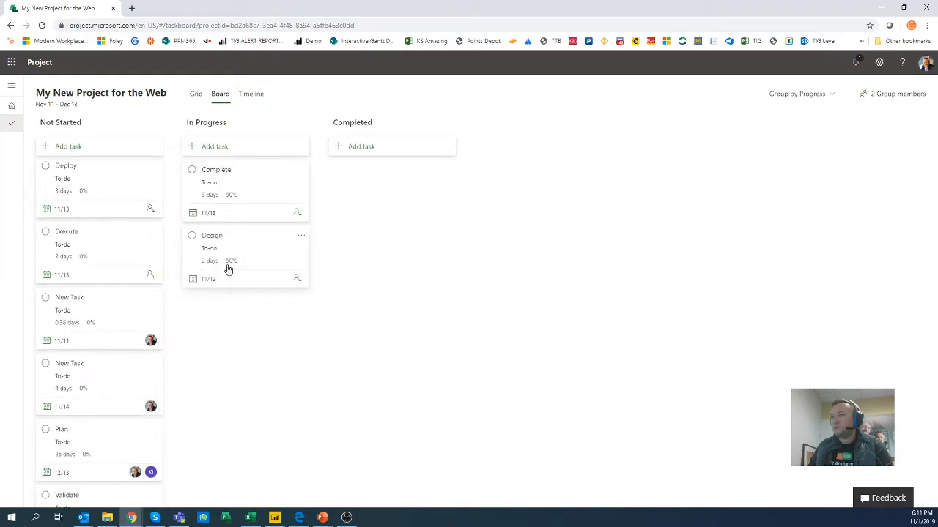
pyautogui.moveTo(227, 197); pyautogui.dragTo(153, 200)
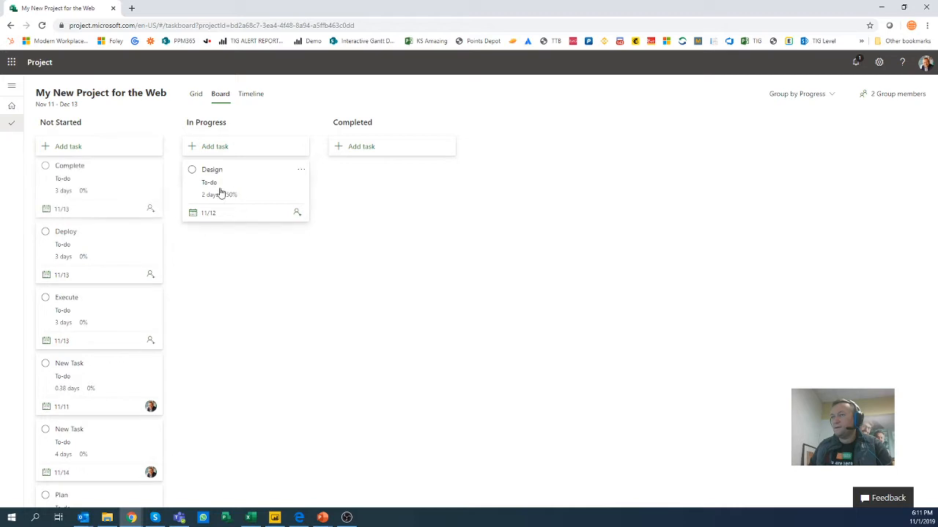
pyautogui.moveTo(220, 193); pyautogui.dragTo(103, 242)
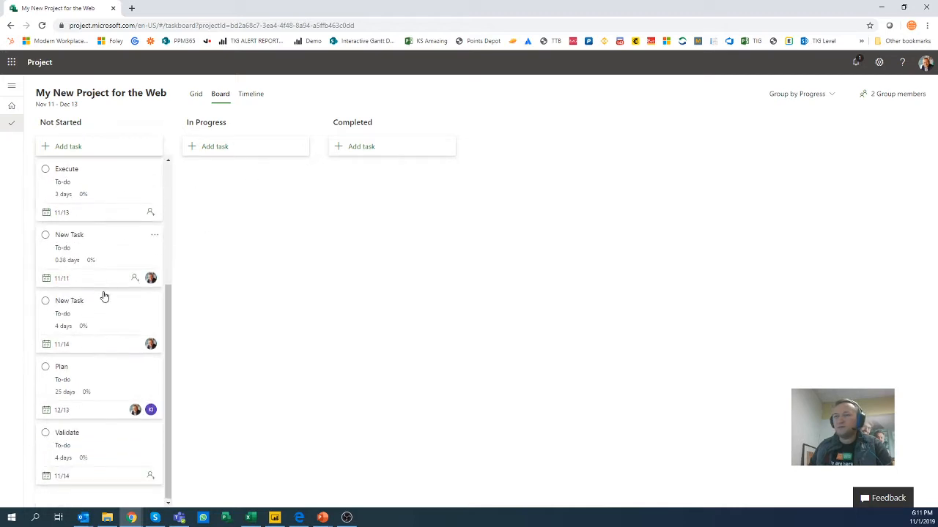
# - Move the Plan card and both New Task cards from Not Started to In Progress on the board
pyautogui.moveTo(80, 444); pyautogui.dragTo(236, 239)
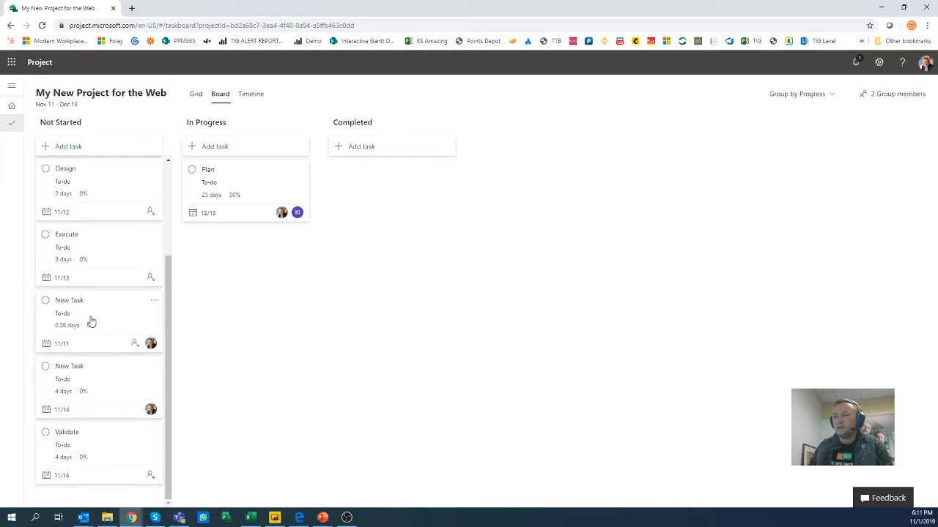
pyautogui.moveTo(91, 320); pyautogui.dragTo(227, 308)
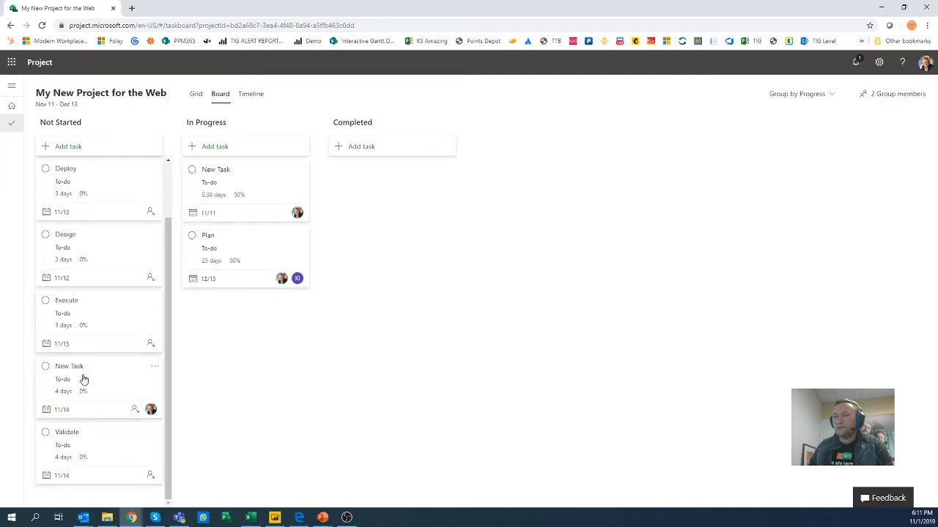
pyautogui.moveTo(82, 378); pyautogui.dragTo(210, 341)
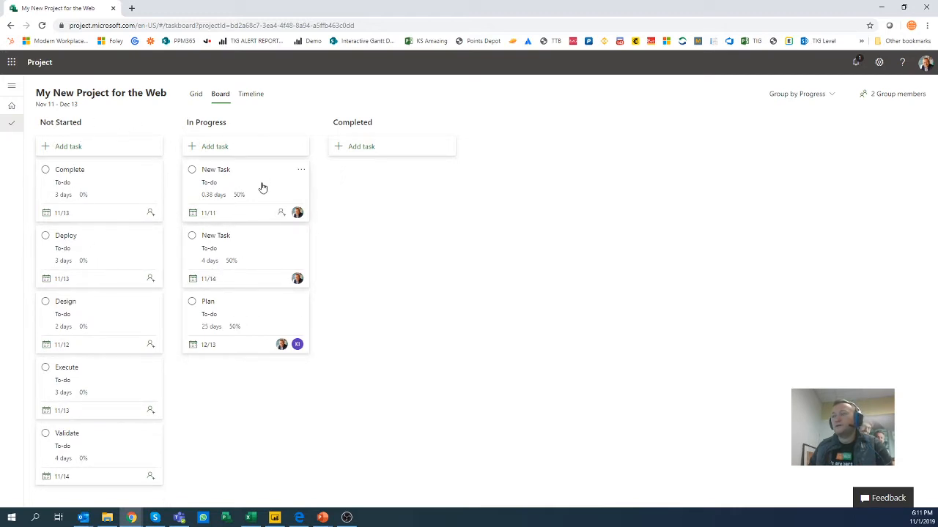
# - In the Timeline view, link the subtasks finish-to-start in list order, from the first New Task subtask through Complete
pyautogui.click(252, 95)
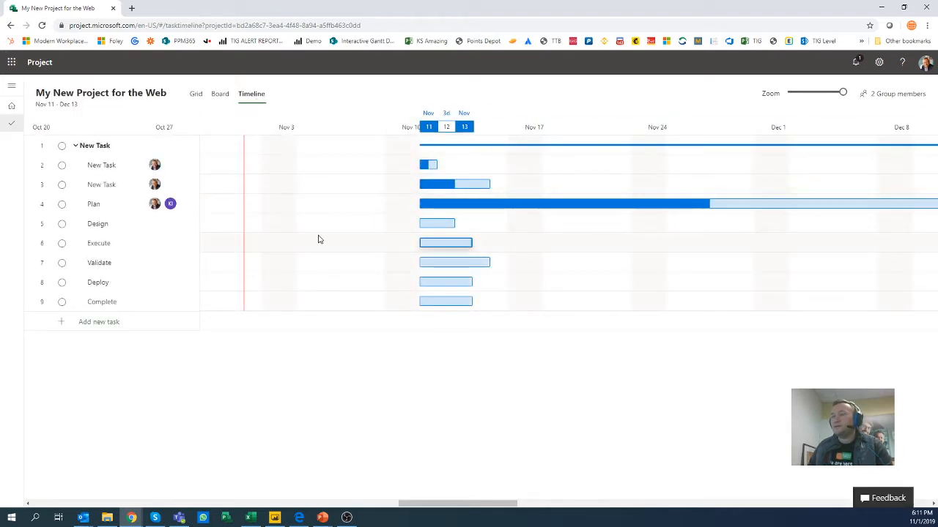
pyautogui.moveTo(442, 165); pyautogui.dragTo(469, 191)
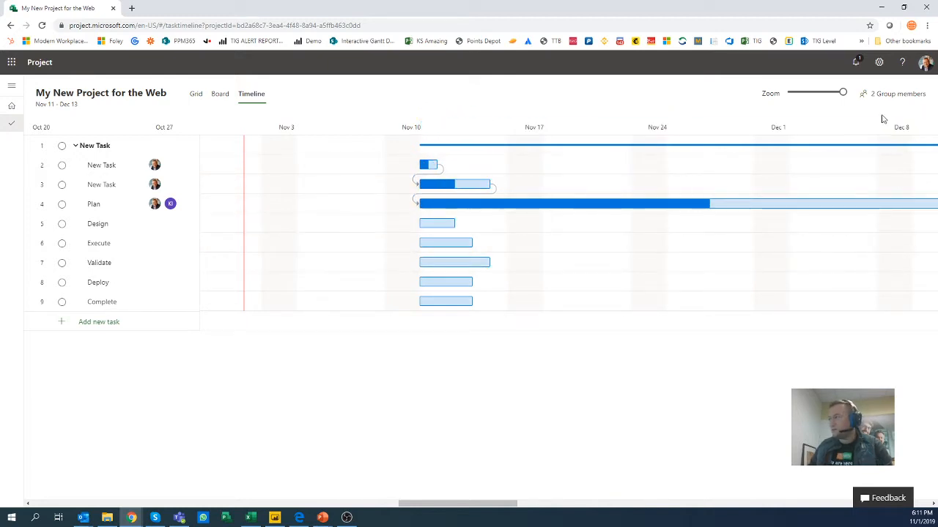
pyautogui.click(823, 93)
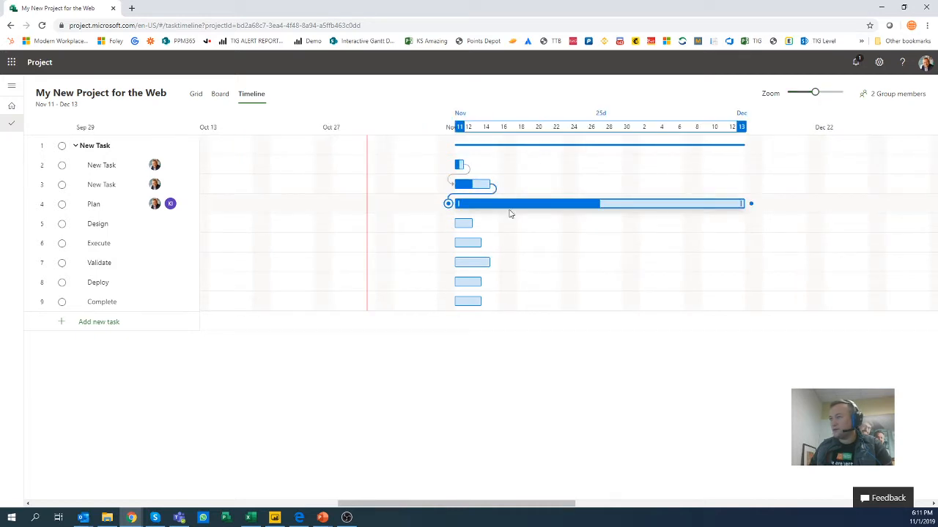
pyautogui.moveTo(750, 203); pyautogui.dragTo(456, 227)
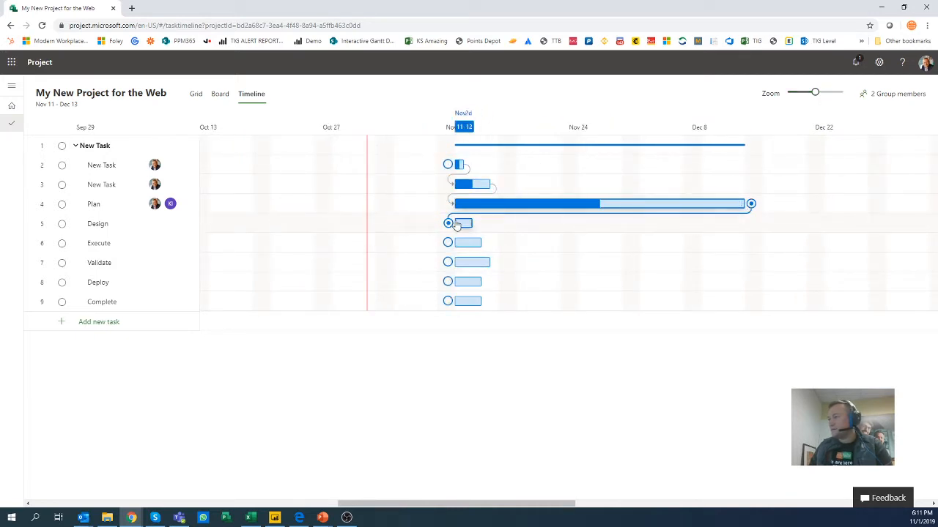
pyautogui.moveTo(786, 223); pyautogui.dragTo(469, 247)
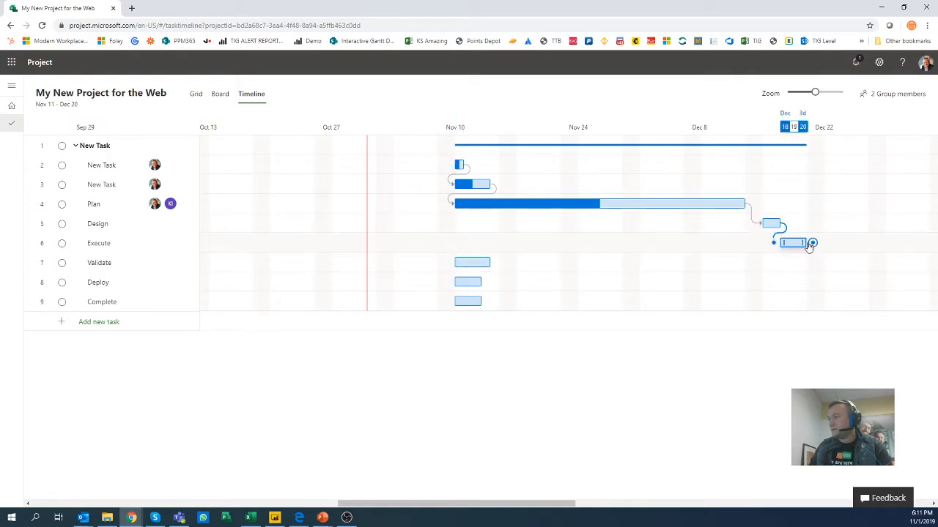
pyautogui.moveTo(812, 244); pyautogui.dragTo(463, 262)
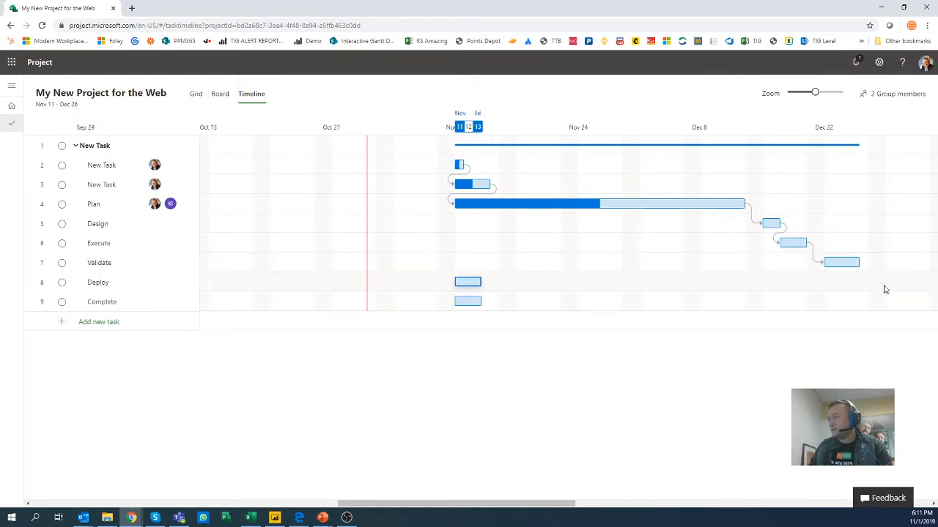
pyautogui.moveTo(861, 262); pyautogui.dragTo(456, 282)
pyautogui.moveTo(906, 281); pyautogui.dragTo(462, 304)
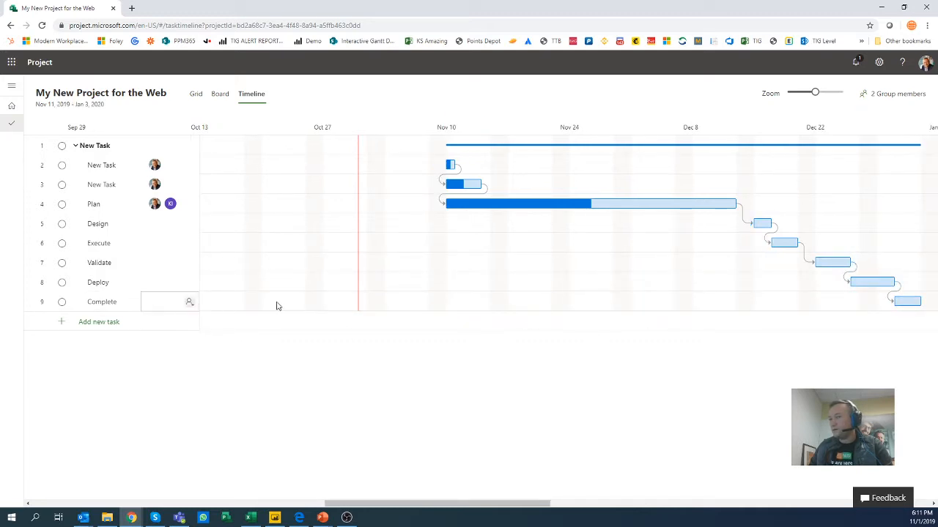
# - Set the Complete task's duration to 0 in its task details and close the details
pyautogui.click(103, 306)
pyautogui.click(177, 304)
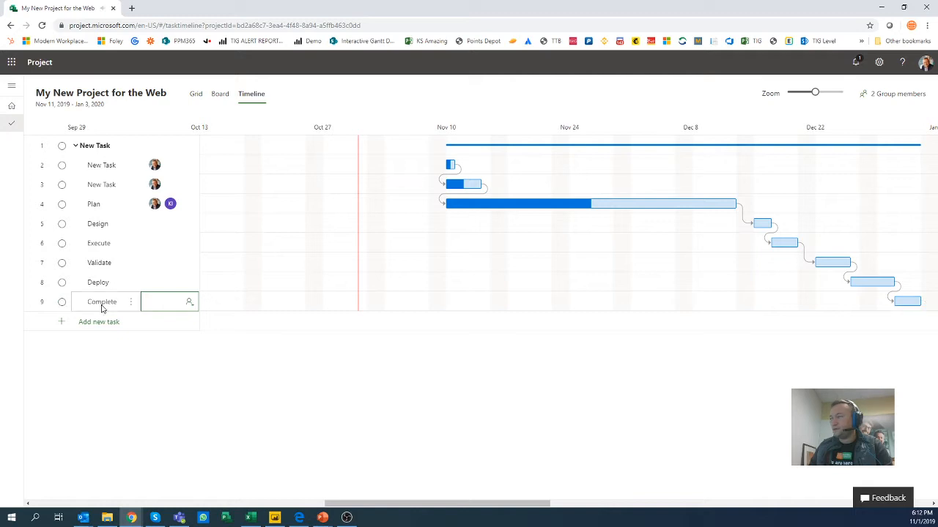
pyautogui.click(906, 301)
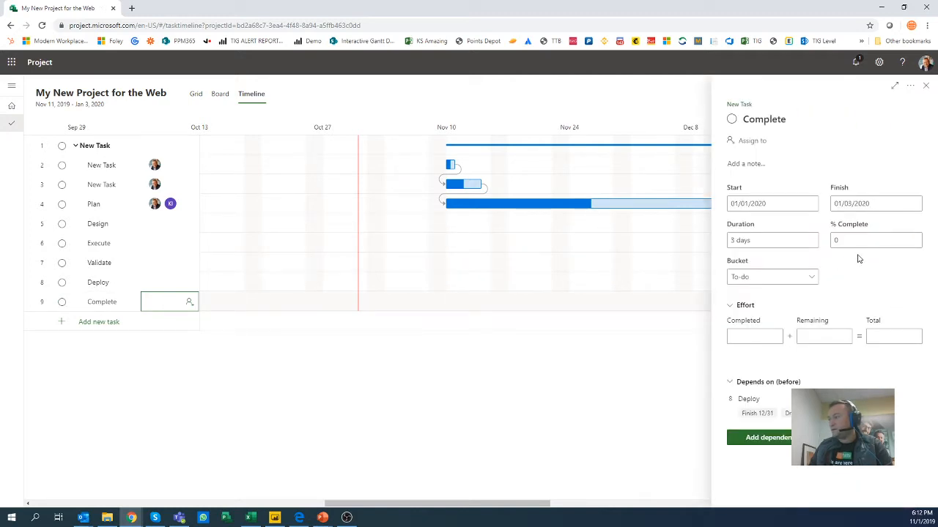
pyautogui.click(741, 248)
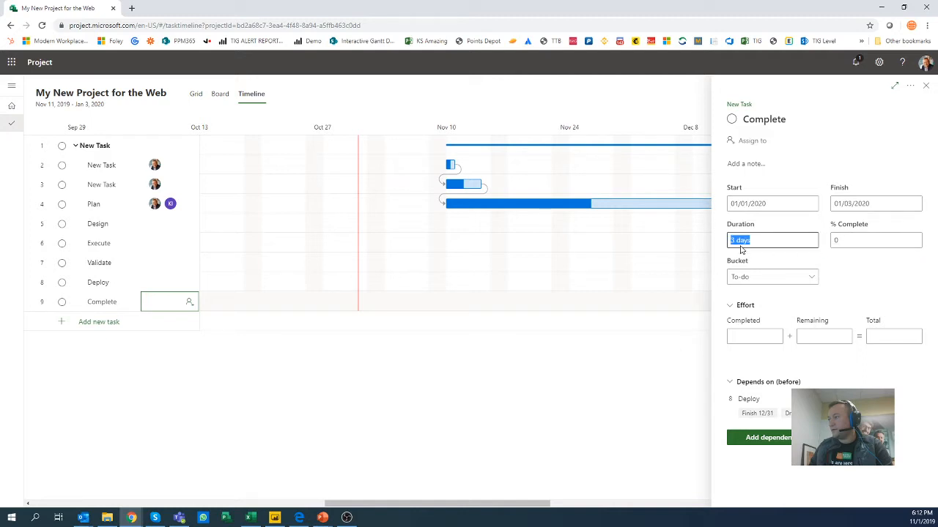
pyautogui.write('0')
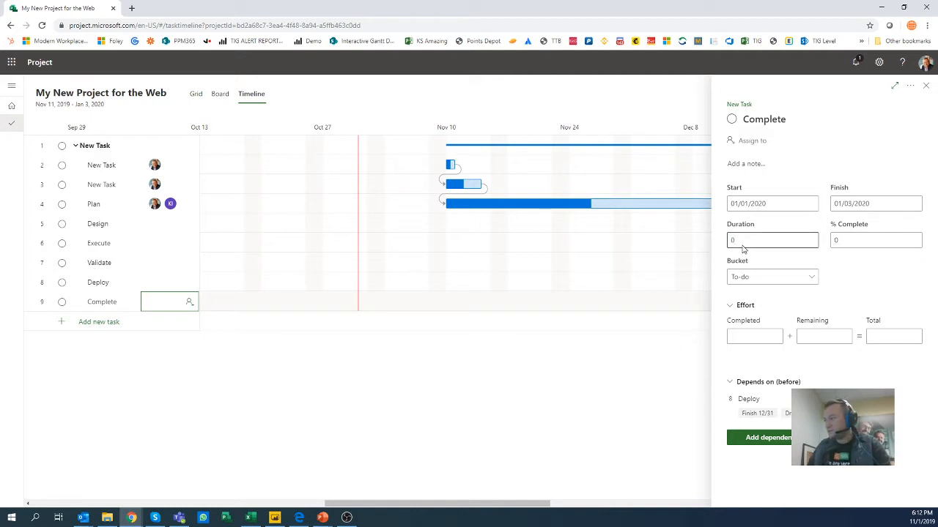
pyautogui.click(870, 266)
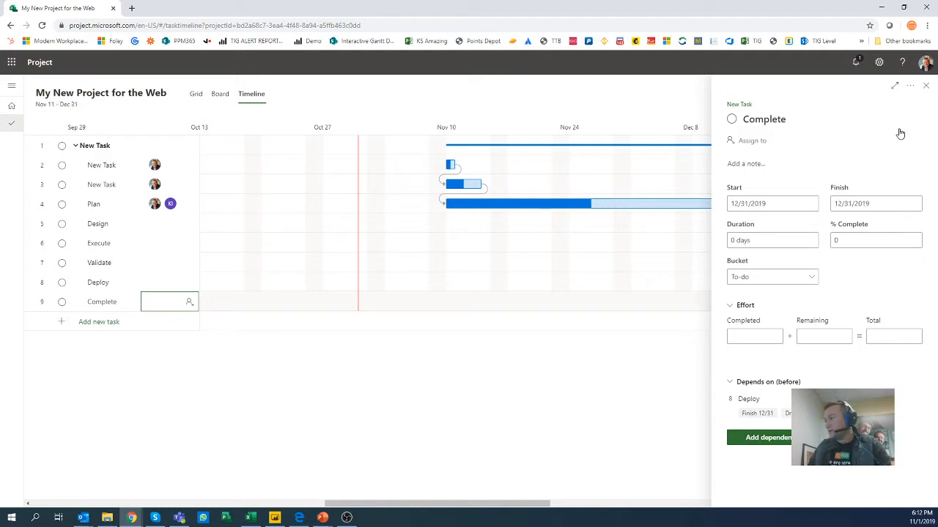
pyautogui.click(926, 87)
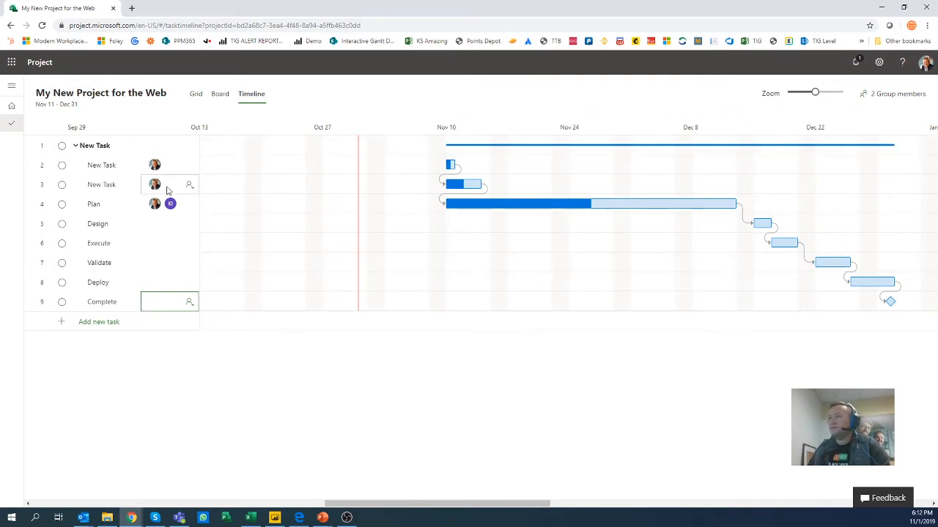
# - Check the assignment options of the first In Progress card on the board and return to the Grid view
pyautogui.click(220, 95)
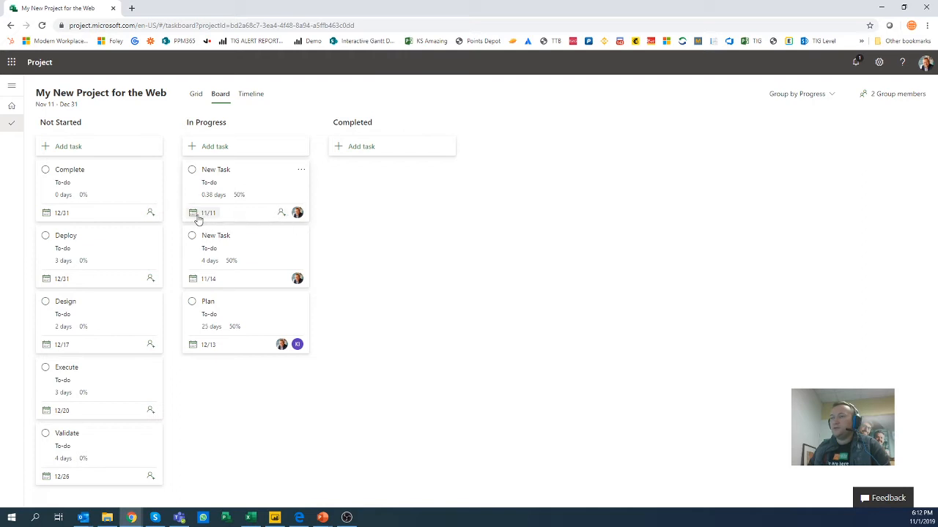
pyautogui.click(281, 214)
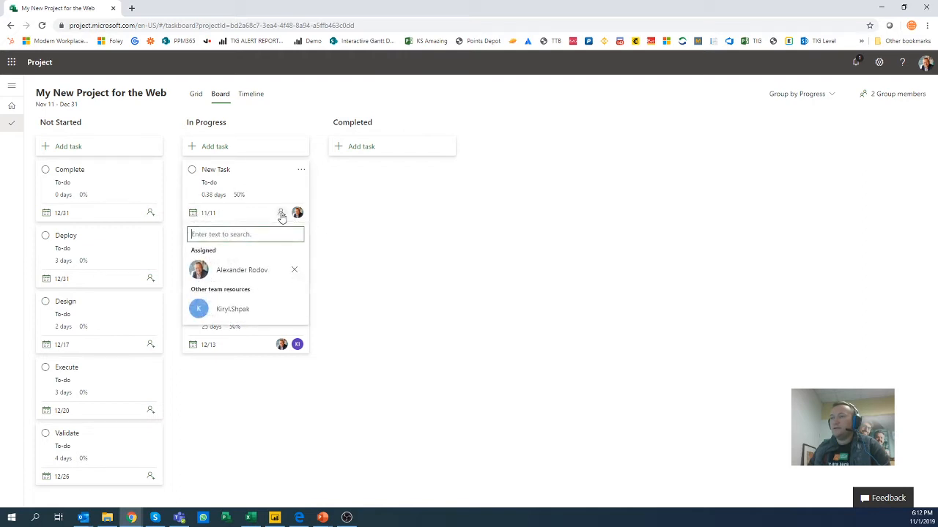
pyautogui.click(198, 99)
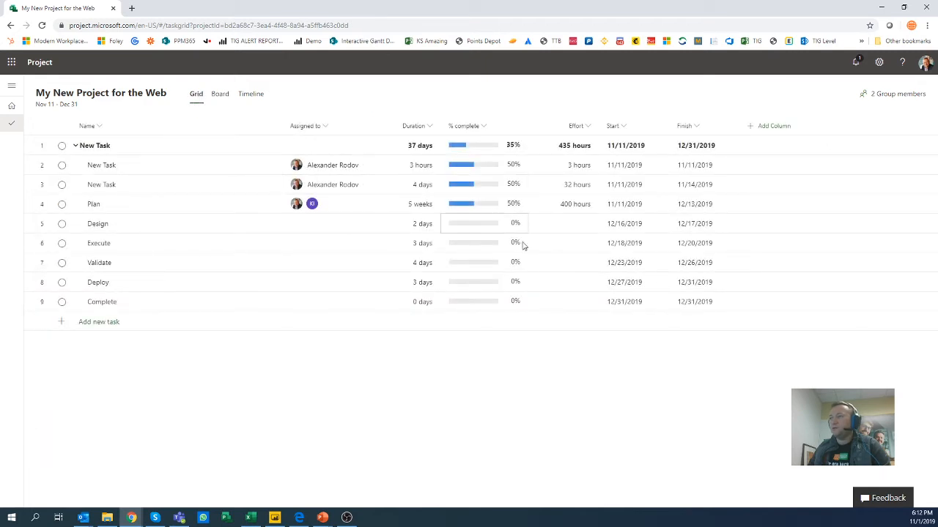